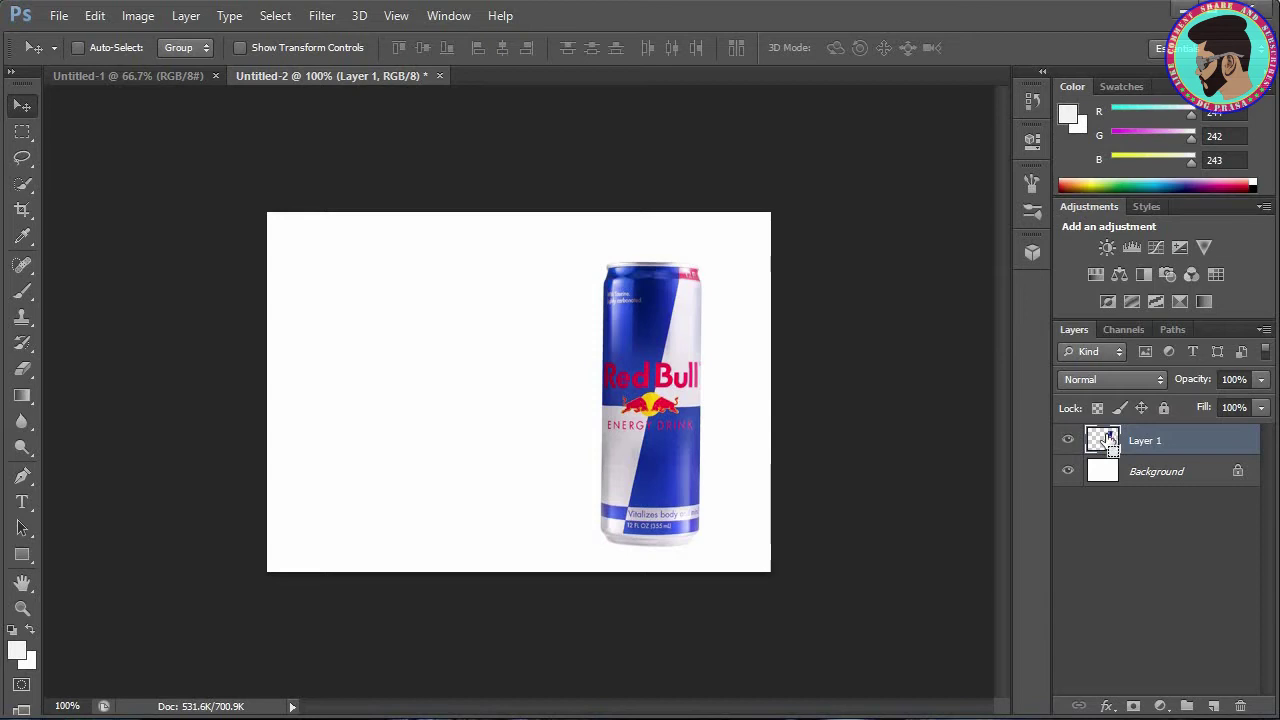
Select the cut-out can from Layer 1 and drop it right of centre on the wide Untitled-1 canvas.
ctrl+click(1104, 440)
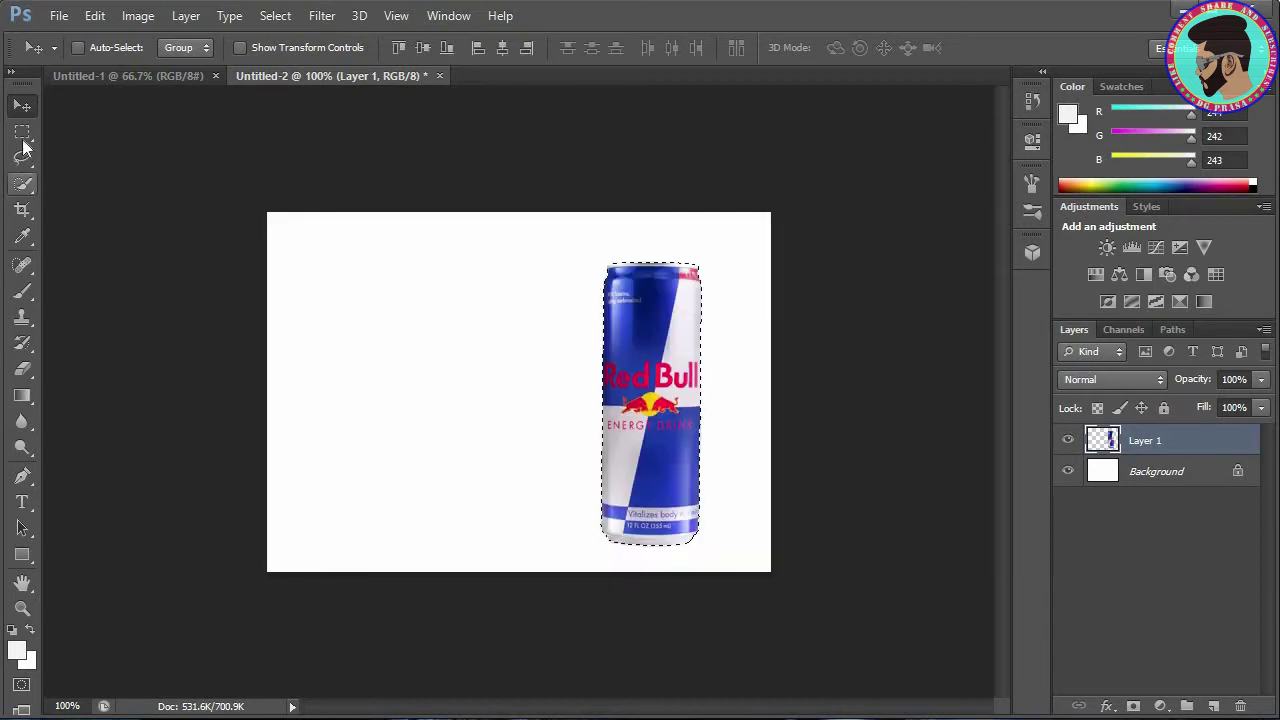
mouse_move(614, 350)
mouse_down()
mouse_move(178, 92)
mouse_move(648, 352)
mouse_move(722, 422)
mouse_move(675, 485)
mouse_up()
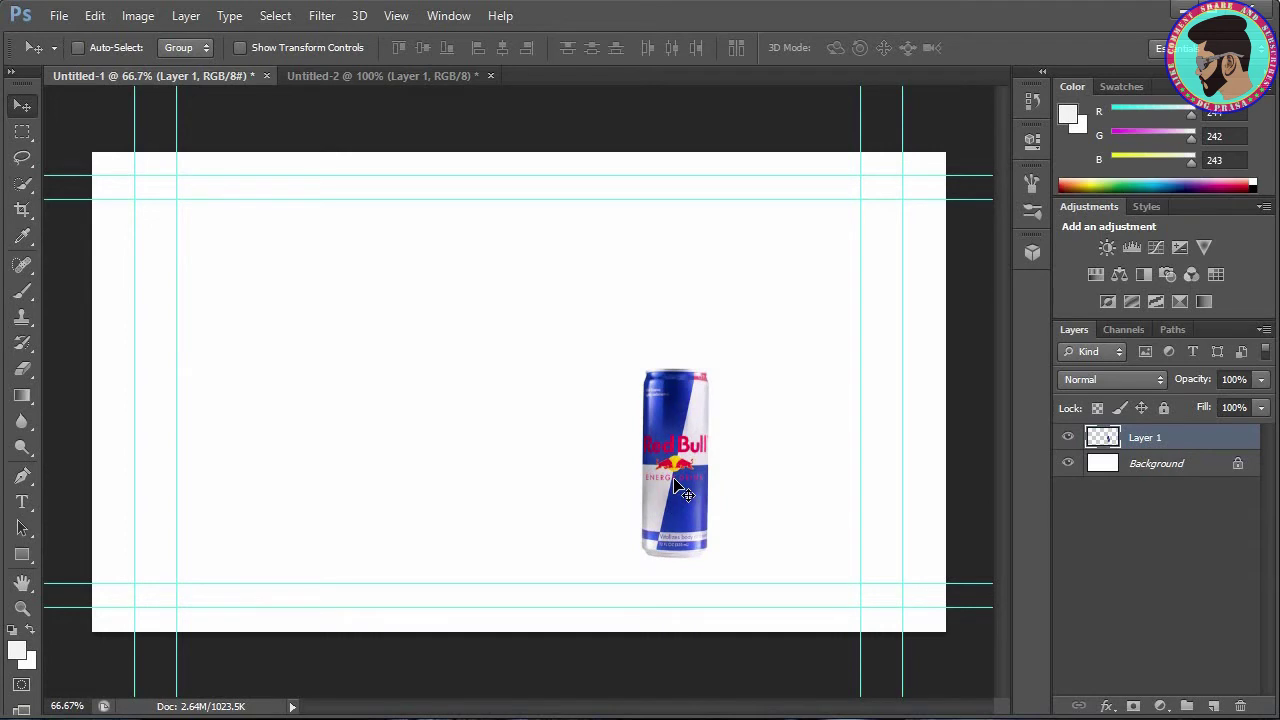
Scale the can to about 199%, lower it slightly, commit, and duplicate the layer.
key(ctrl+t)
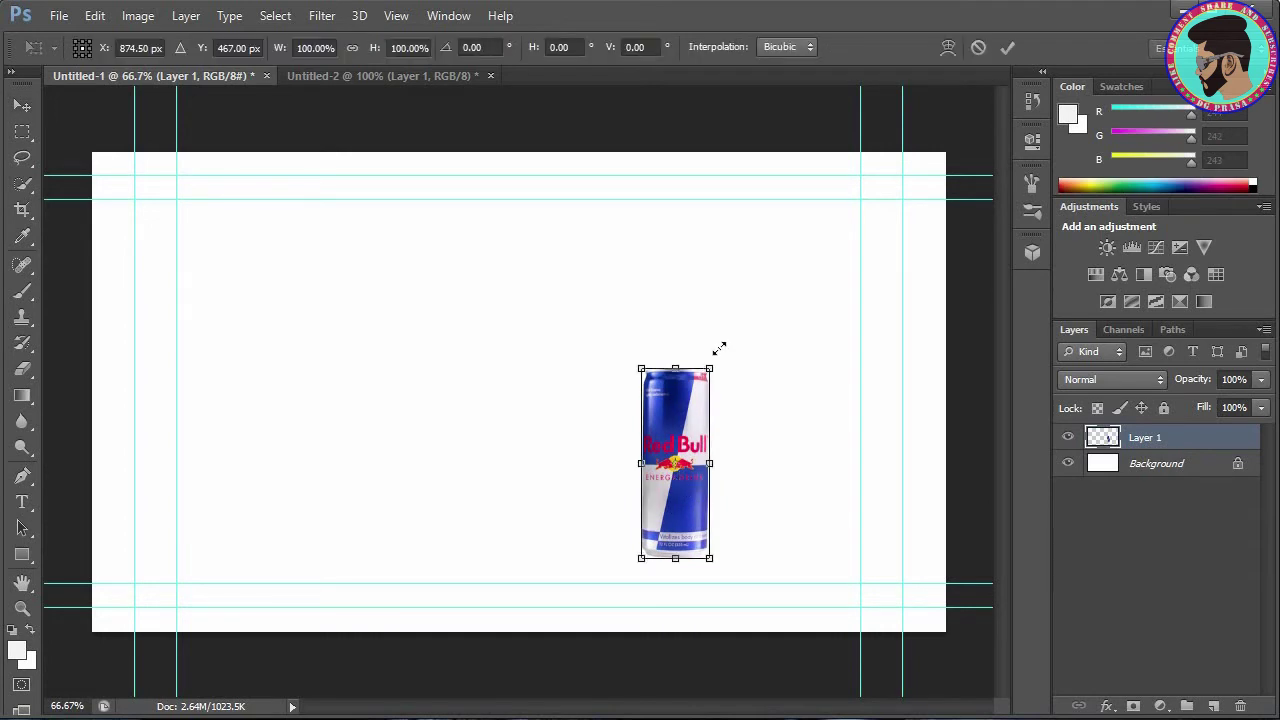
drag(719, 348, 803, 192)
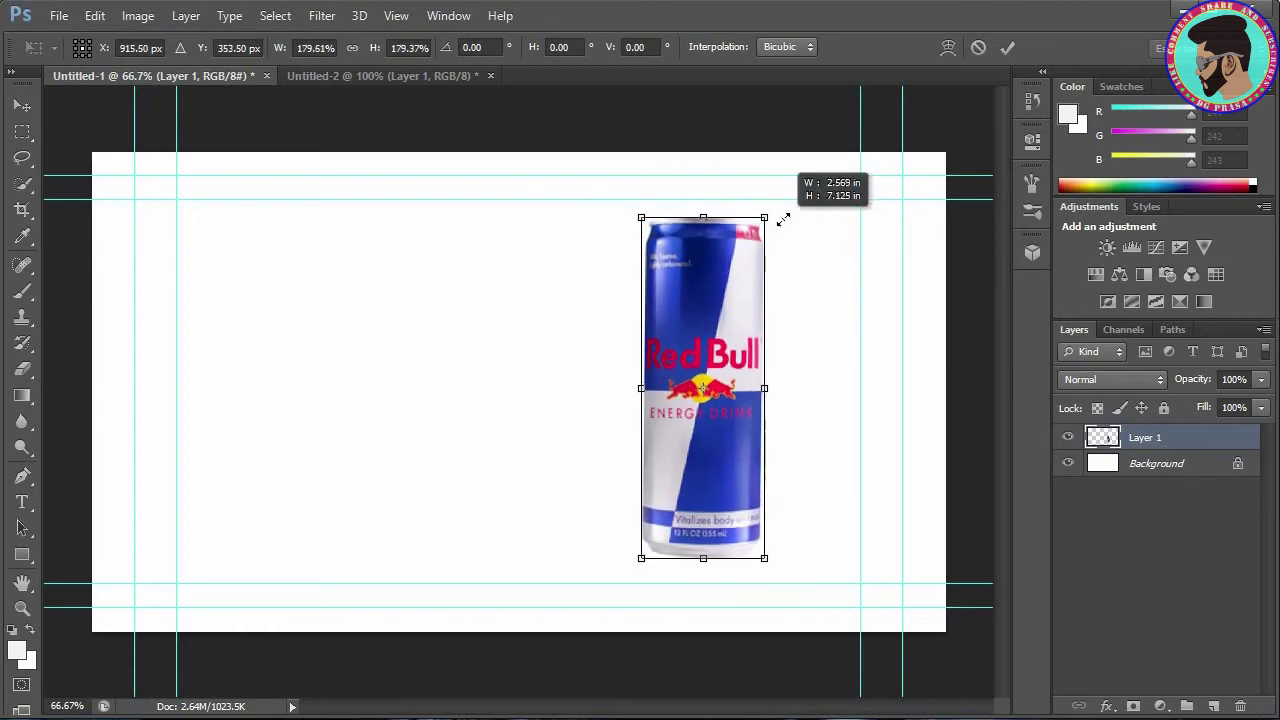
drag(796, 203, 800, 196)
mouse_move(721, 390)
mouse_down()
mouse_move(719, 425)
mouse_move(724, 408)
mouse_up()
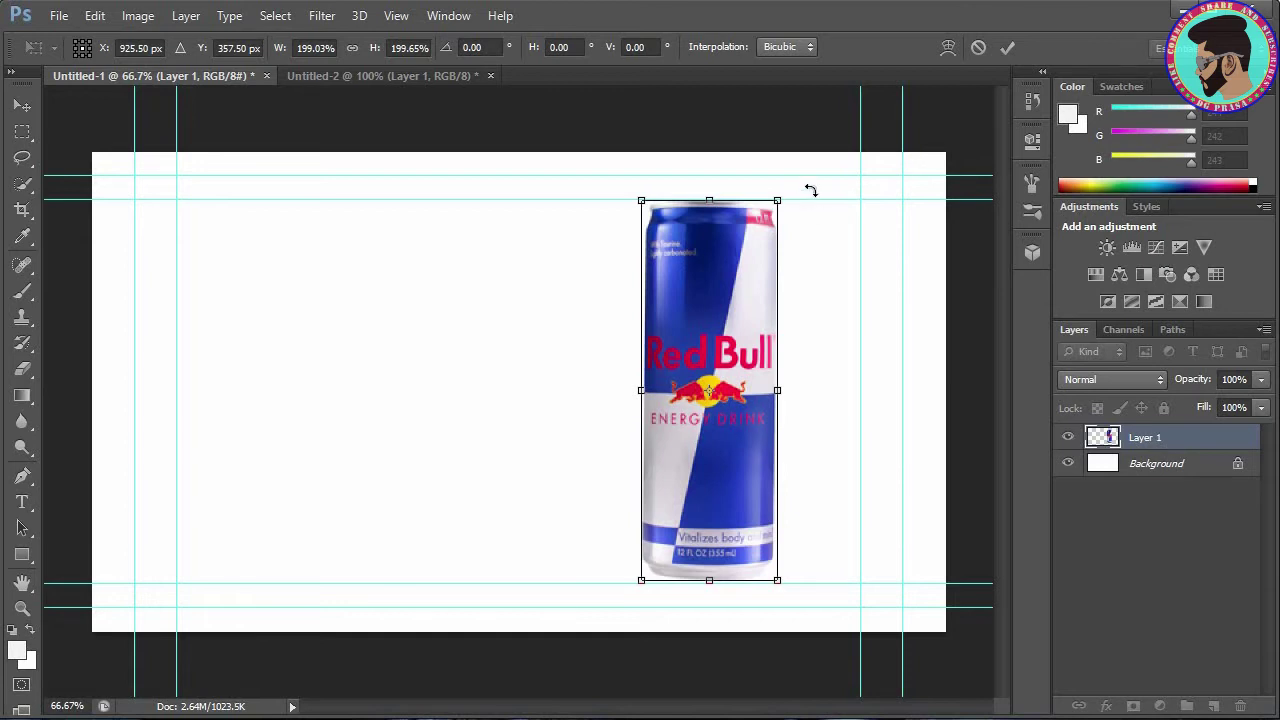
click(1010, 49)
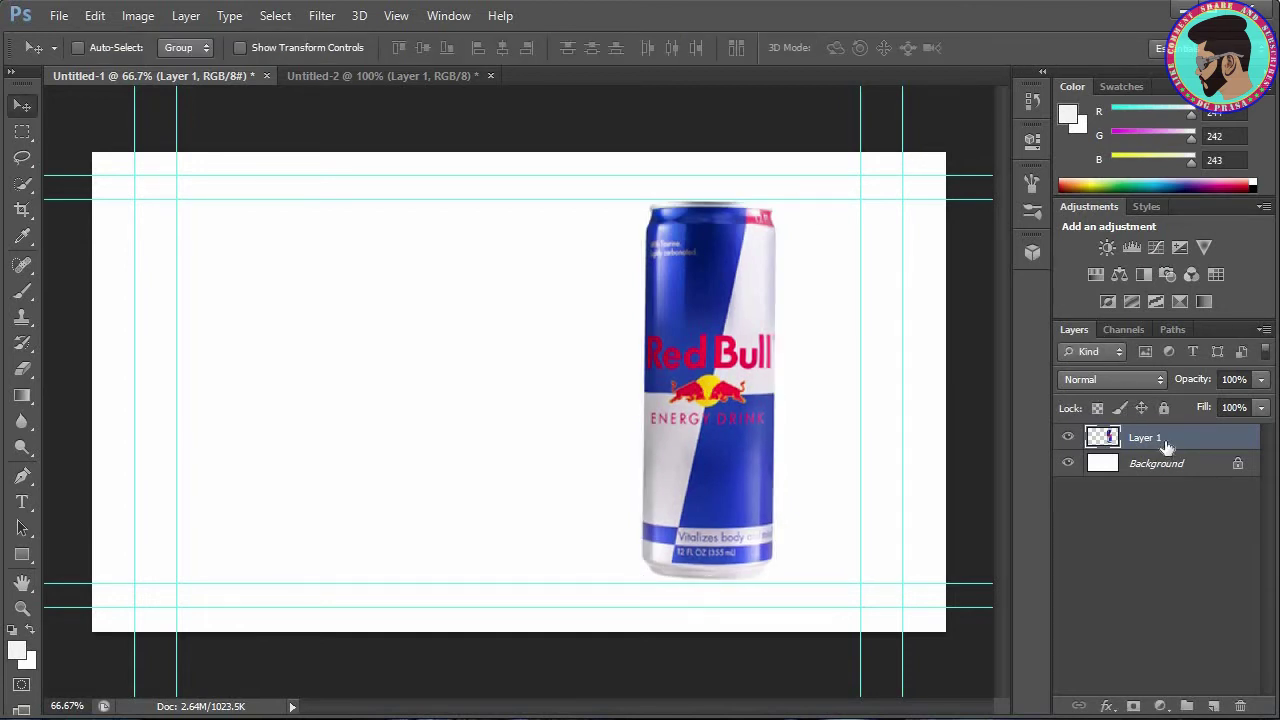
key(ctrl+j)
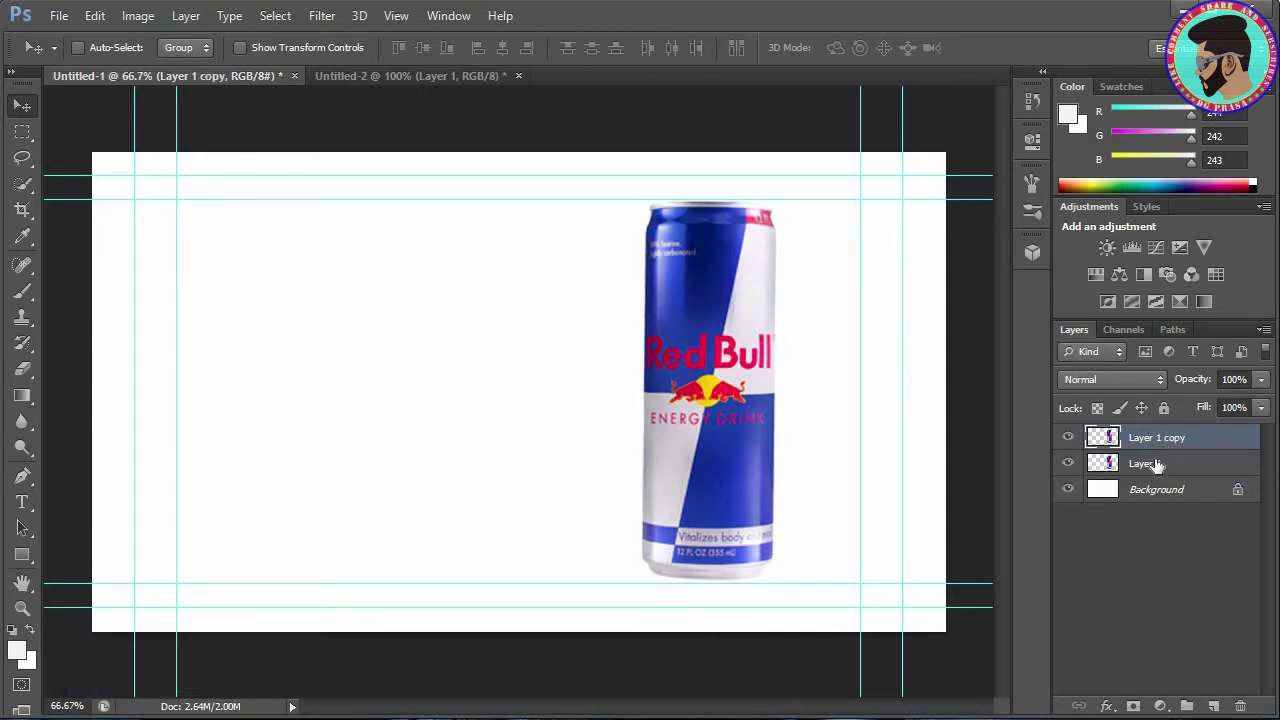
Skew the lower Layer 1 can flat so it stretches left from the base as a shadow.
click(1157, 465)
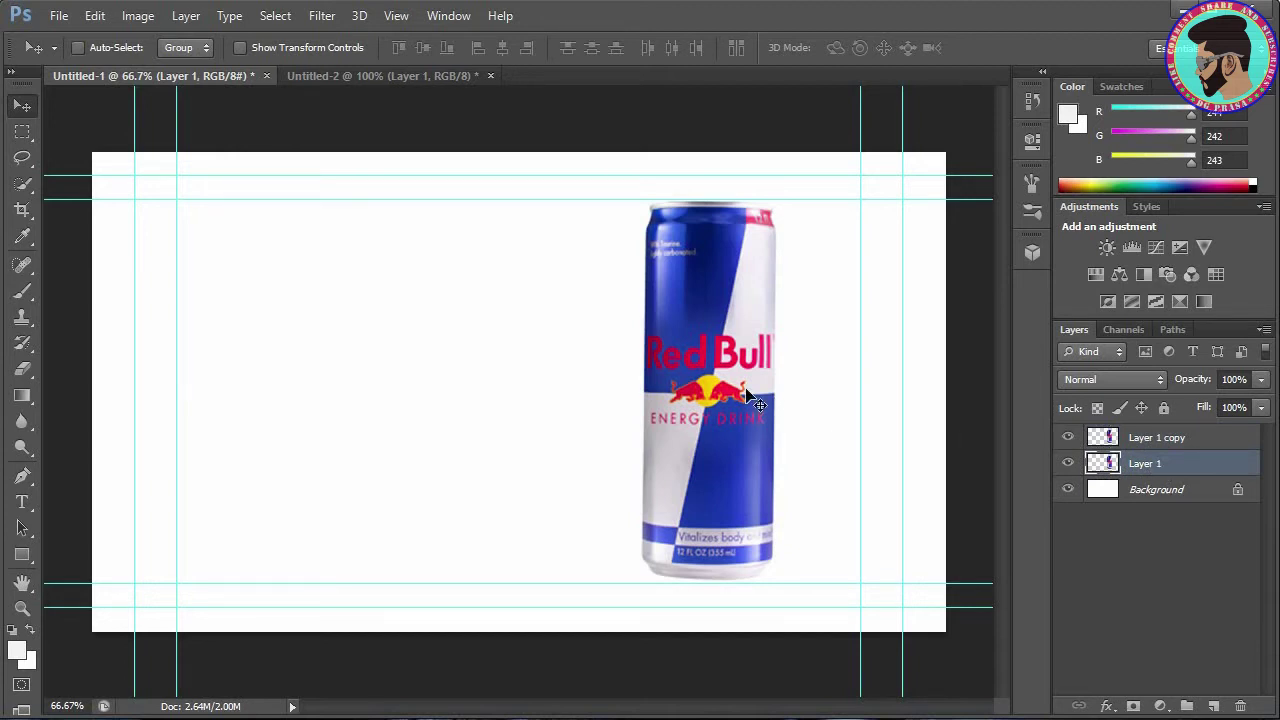
key(ctrl+t)
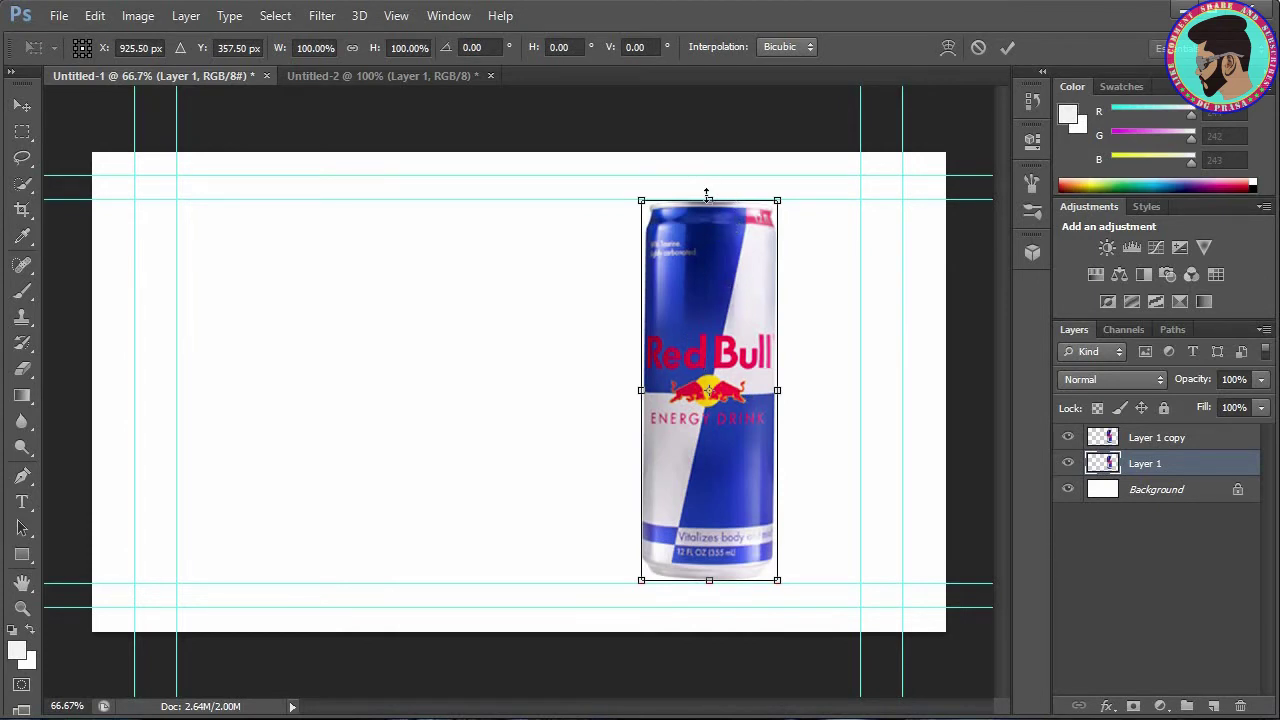
mouse_move(708, 203)
mouse_down()
mouse_move(543, 270)
mouse_move(490, 455)
mouse_move(493, 512)
mouse_up()
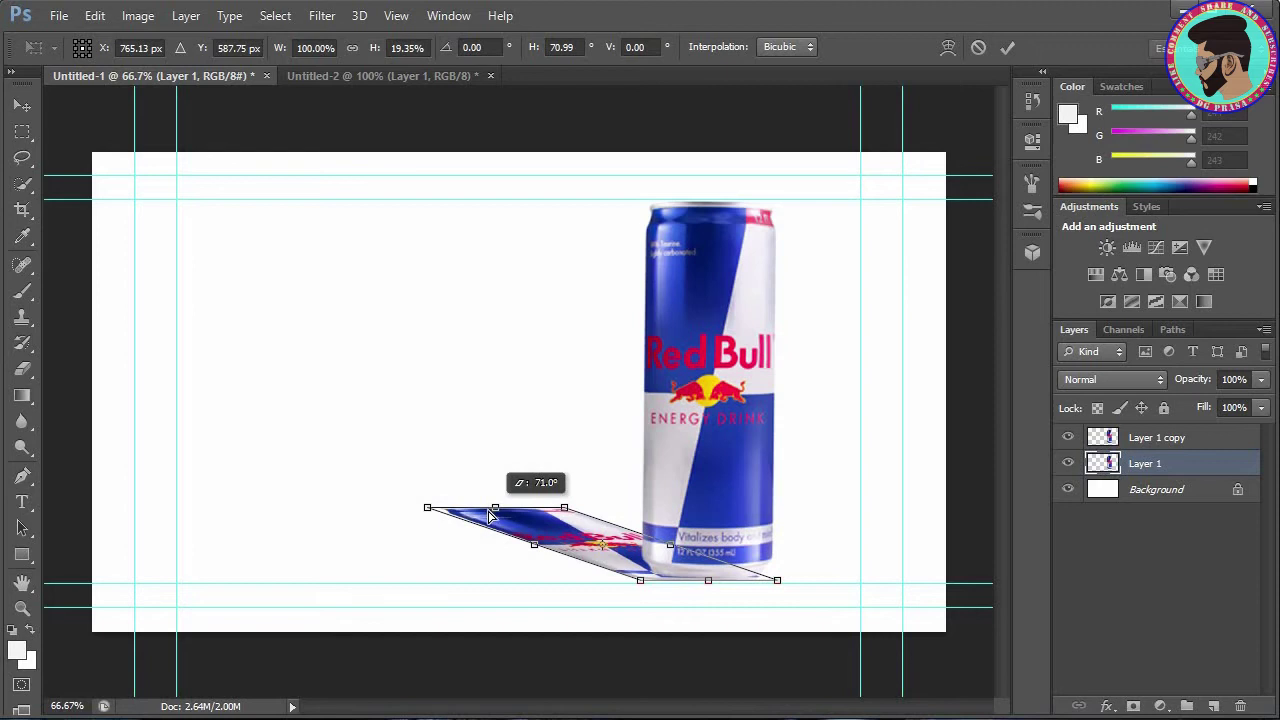
mouse_move(493, 512)
mouse_down()
mouse_move(490, 525)
mouse_move(486, 487)
mouse_move(460, 484)
mouse_move(437, 509)
mouse_move(458, 515)
mouse_up()
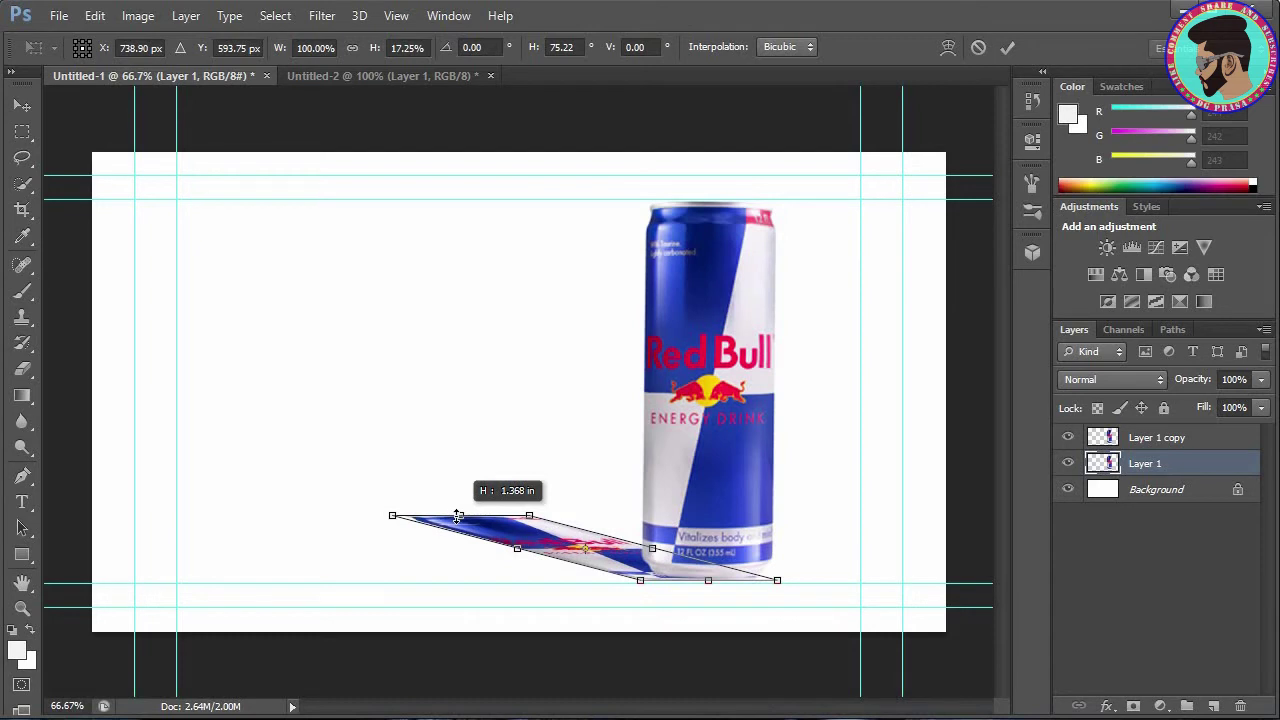
drag(458, 515, 448, 511)
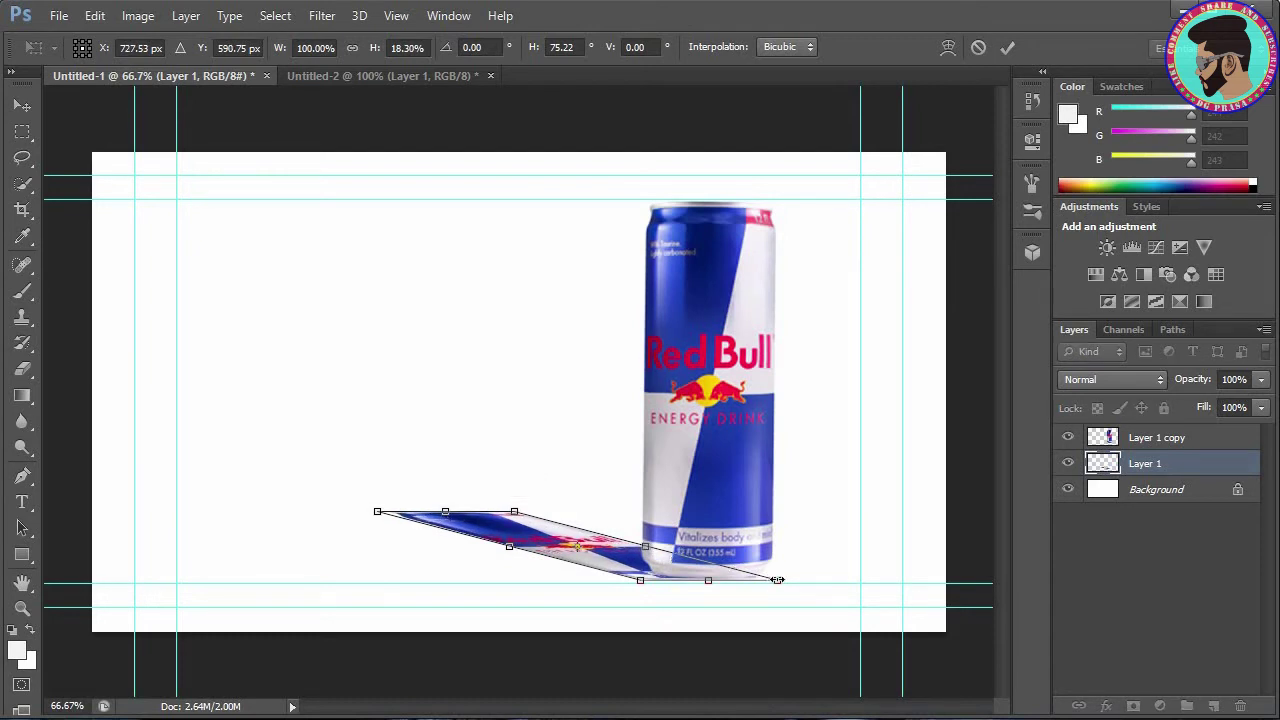
drag(776, 580, 770, 580)
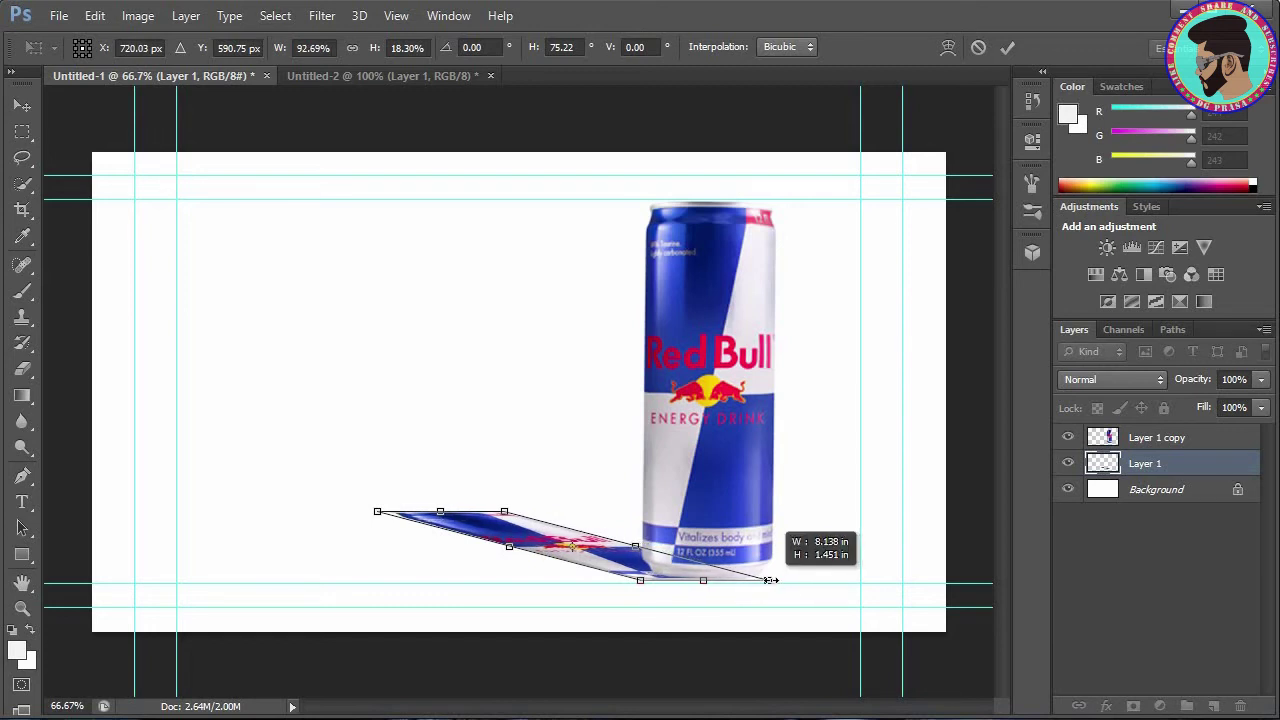
drag(770, 580, 774, 580)
key(Return)
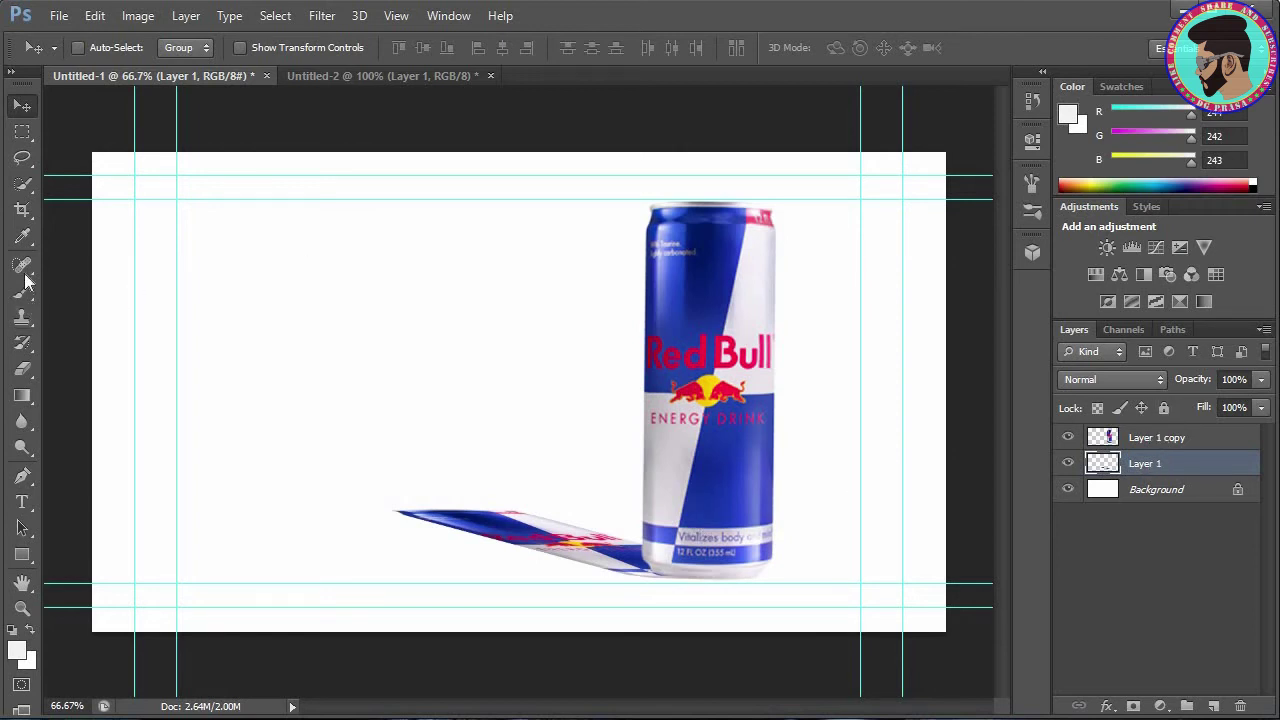
Try a linear gradient fill along the flattened shadow, then undo it.
click(24, 397)
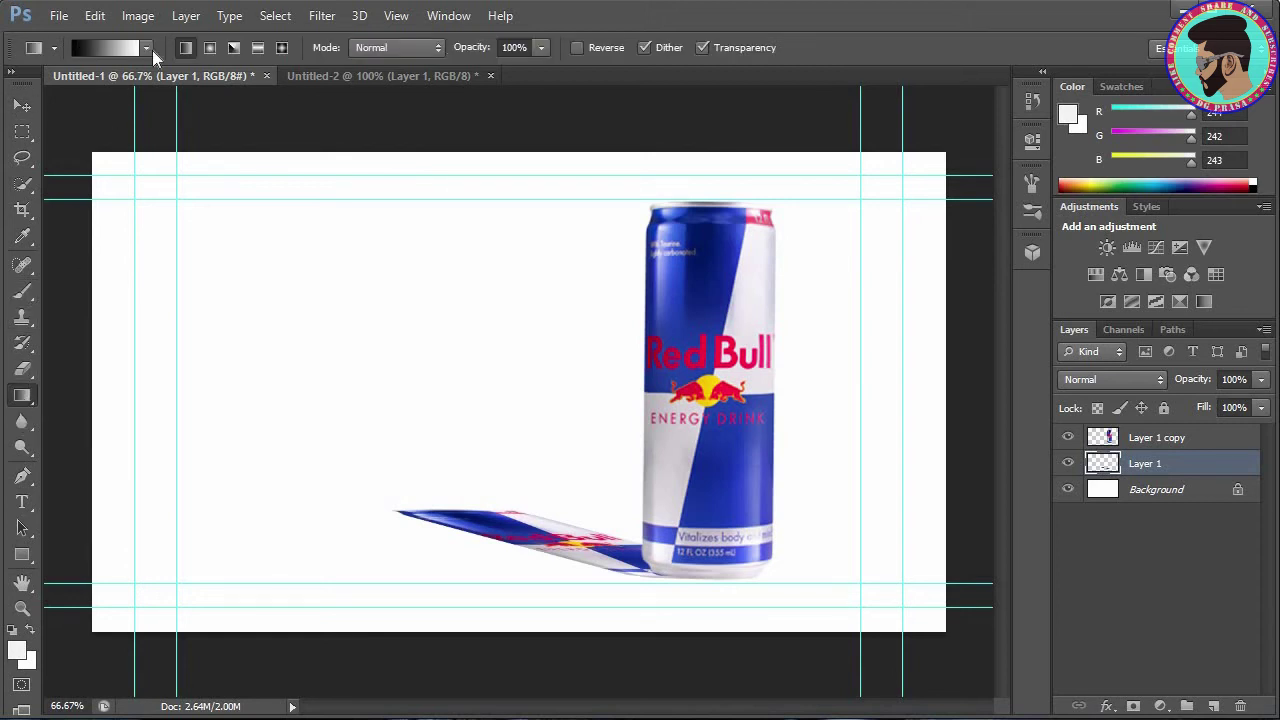
click(152, 50)
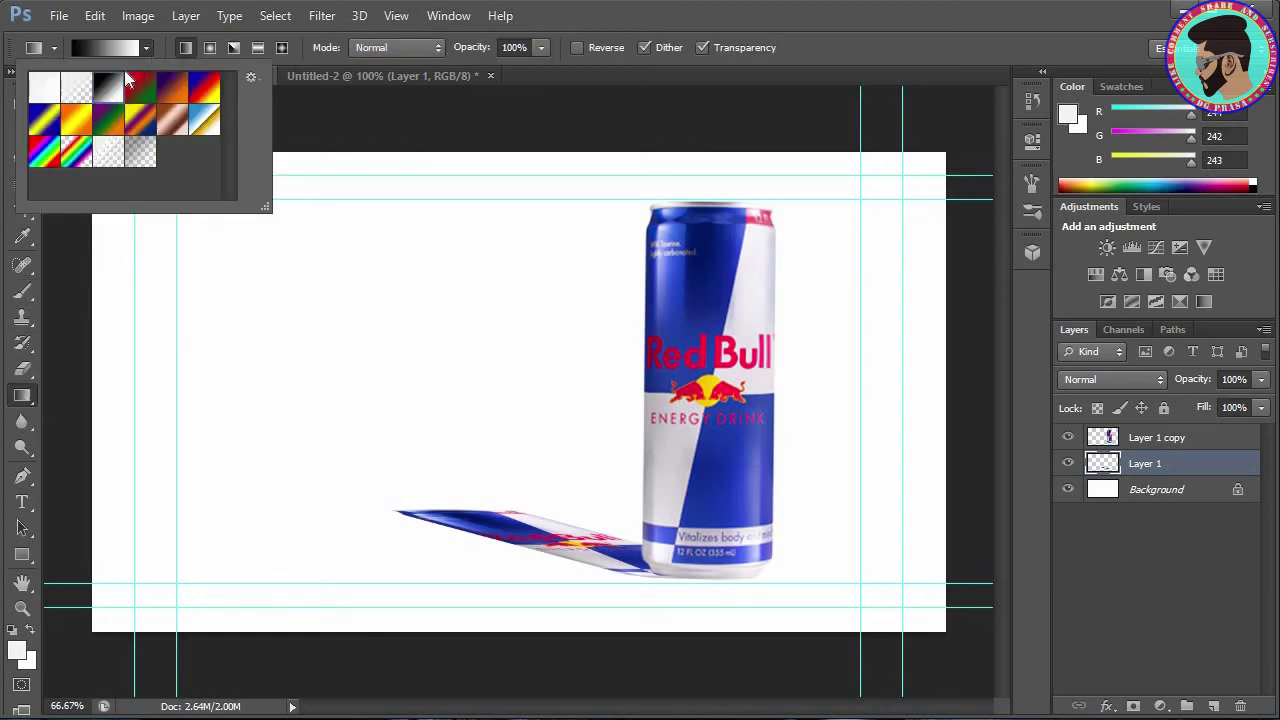
click(166, 57)
click(192, 46)
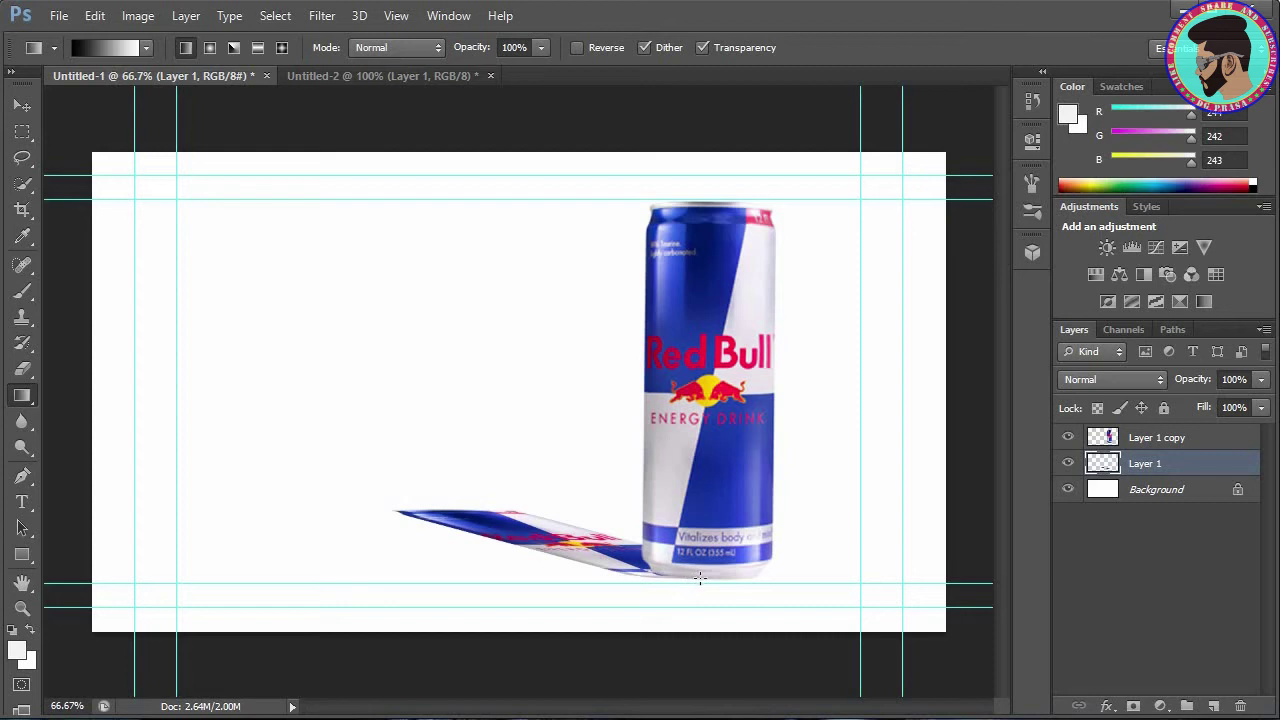
drag(701, 580, 466, 507)
drag(701, 583, 701, 583)
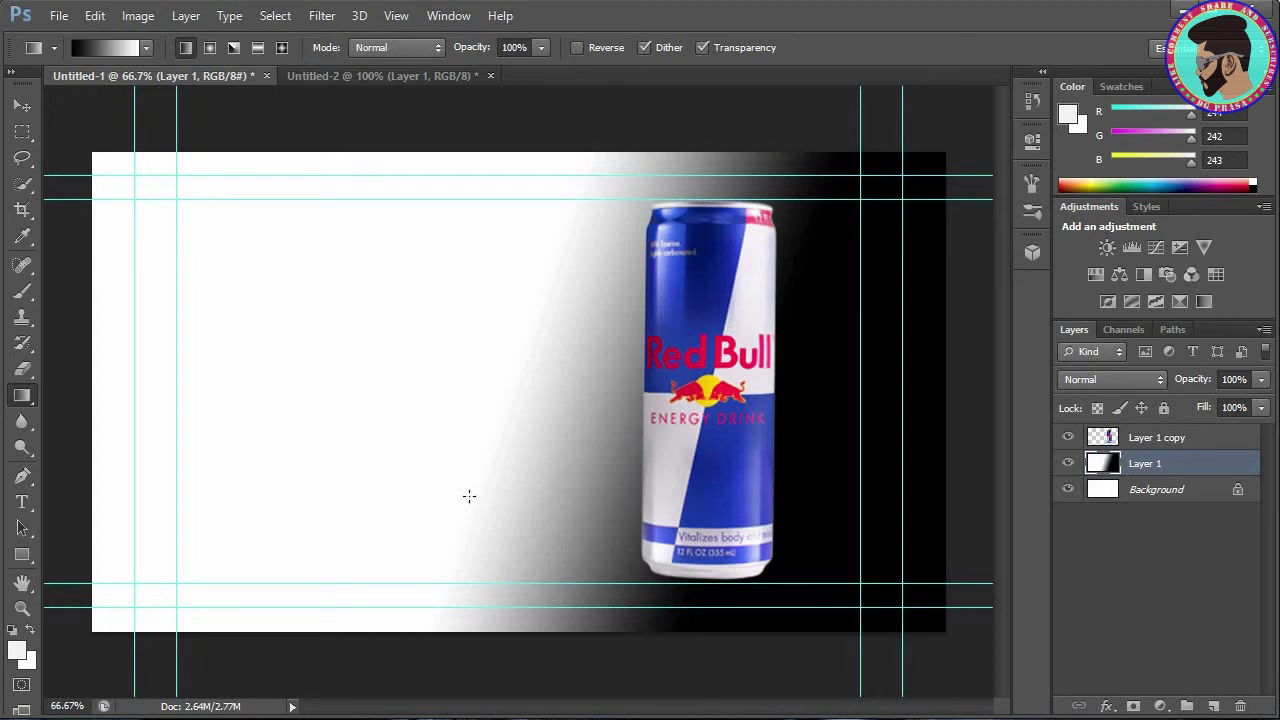
key(ctrl+z)
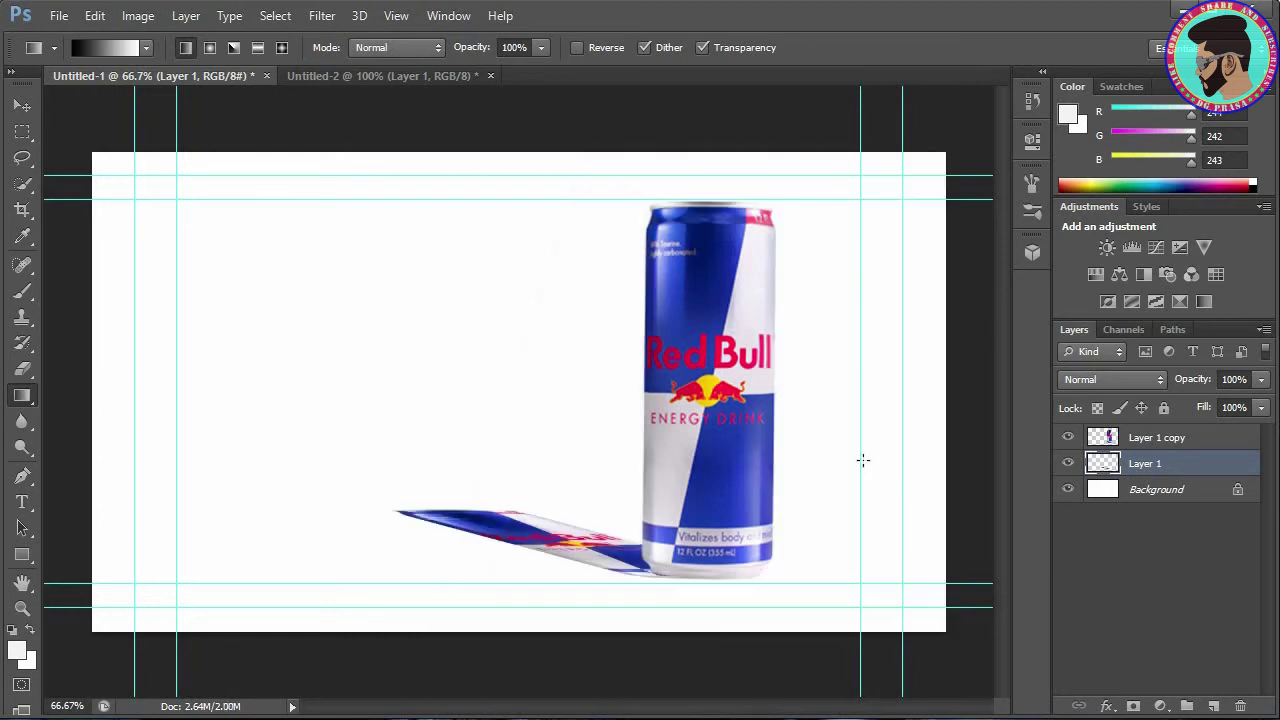
Reselect Layer 1, try a diagonal gradient fill, and undo it.
double_click(1147, 463)
click(1147, 547)
click(1142, 460)
drag(606, 541, 542, 498)
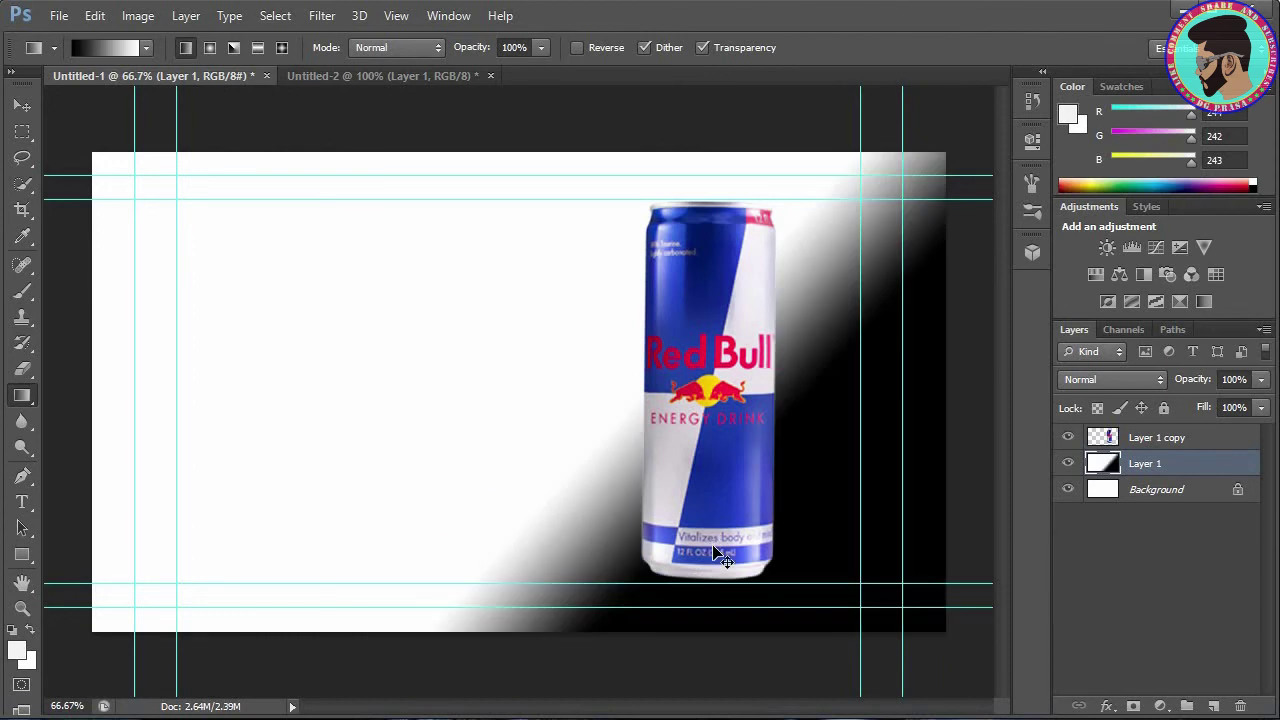
key(ctrl+z)
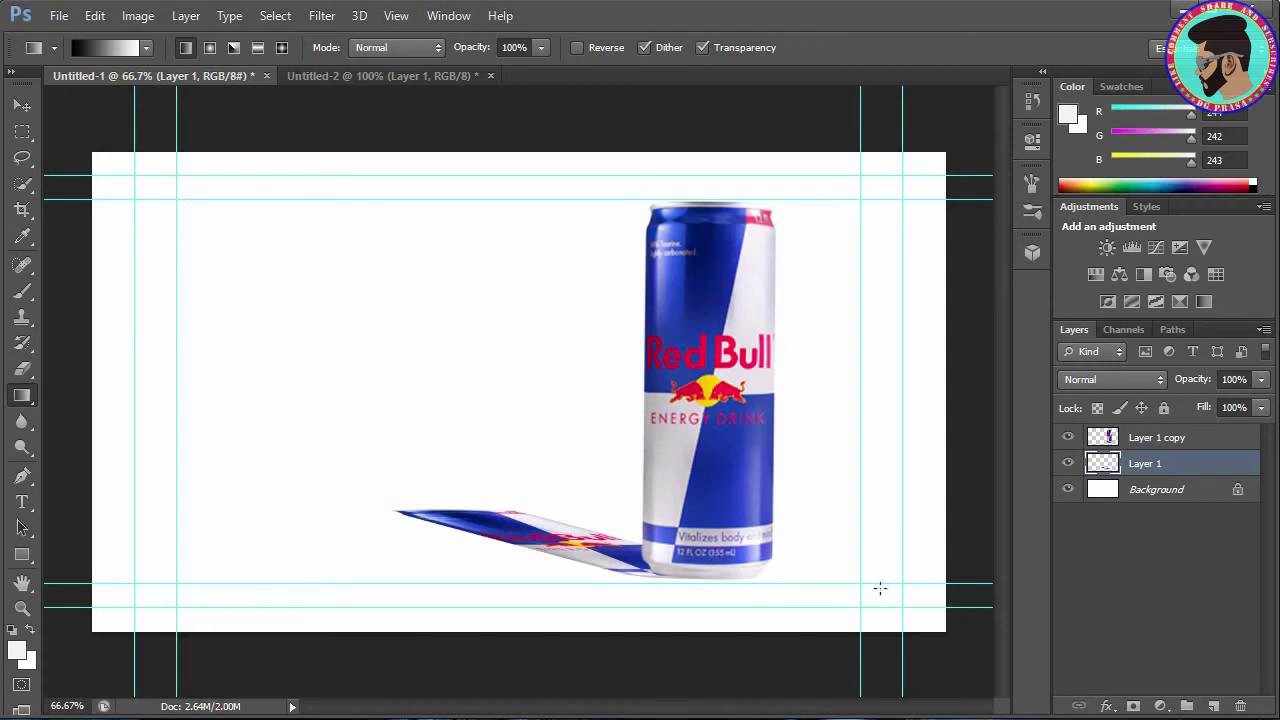
key(v)
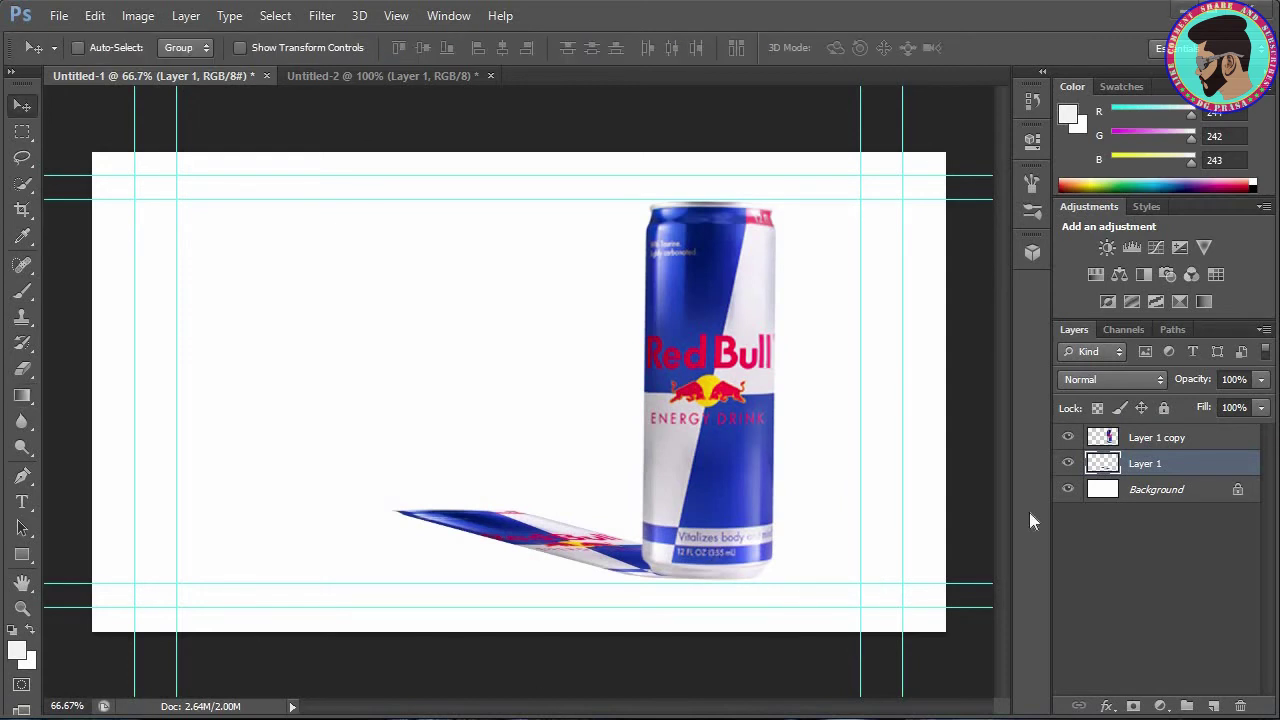
Lock Layer 1's transparent pixels and pick the black-to-white gradient preset.
click(1096, 408)
click(1100, 407)
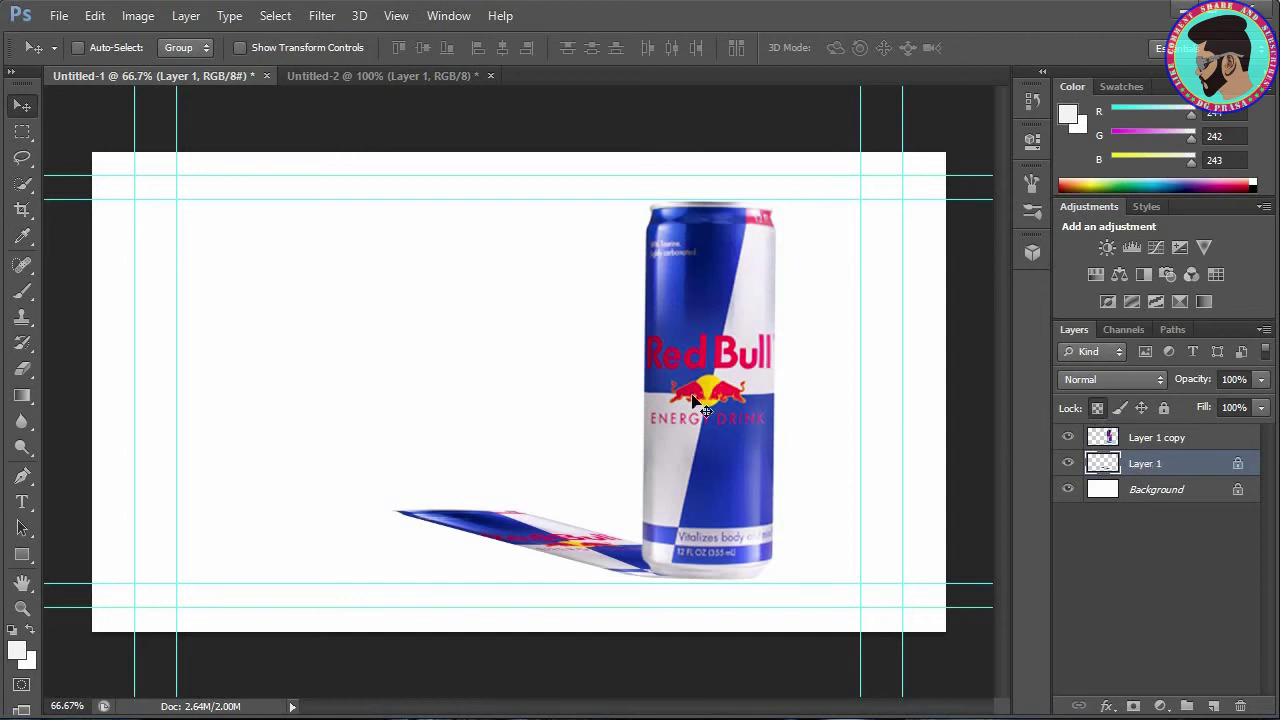
click(23, 397)
right_click(23, 398)
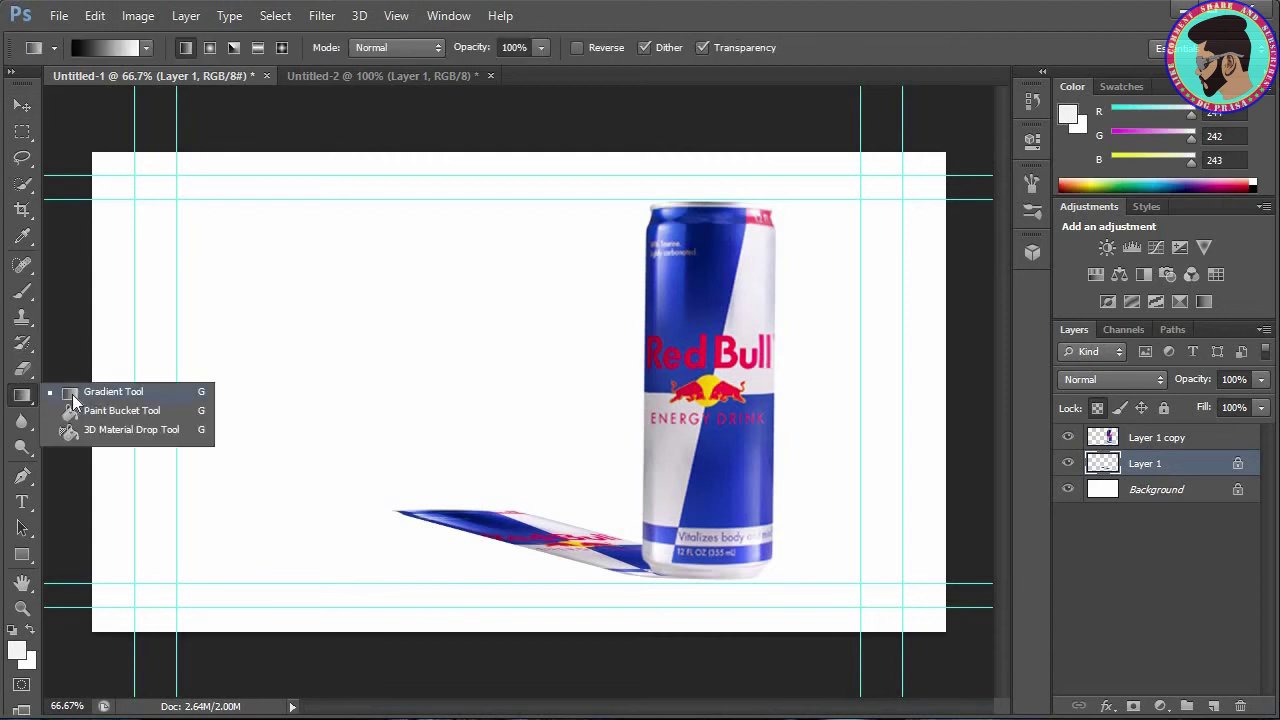
click(72, 394)
click(146, 47)
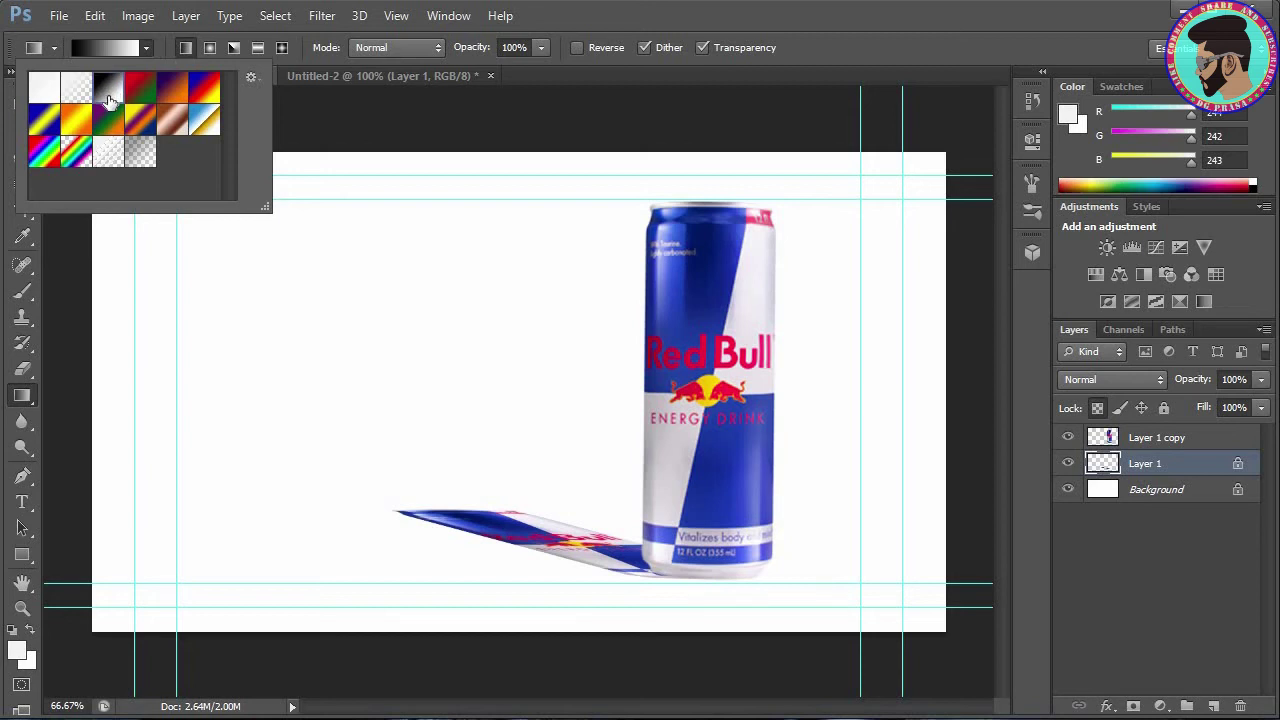
double_click(110, 97)
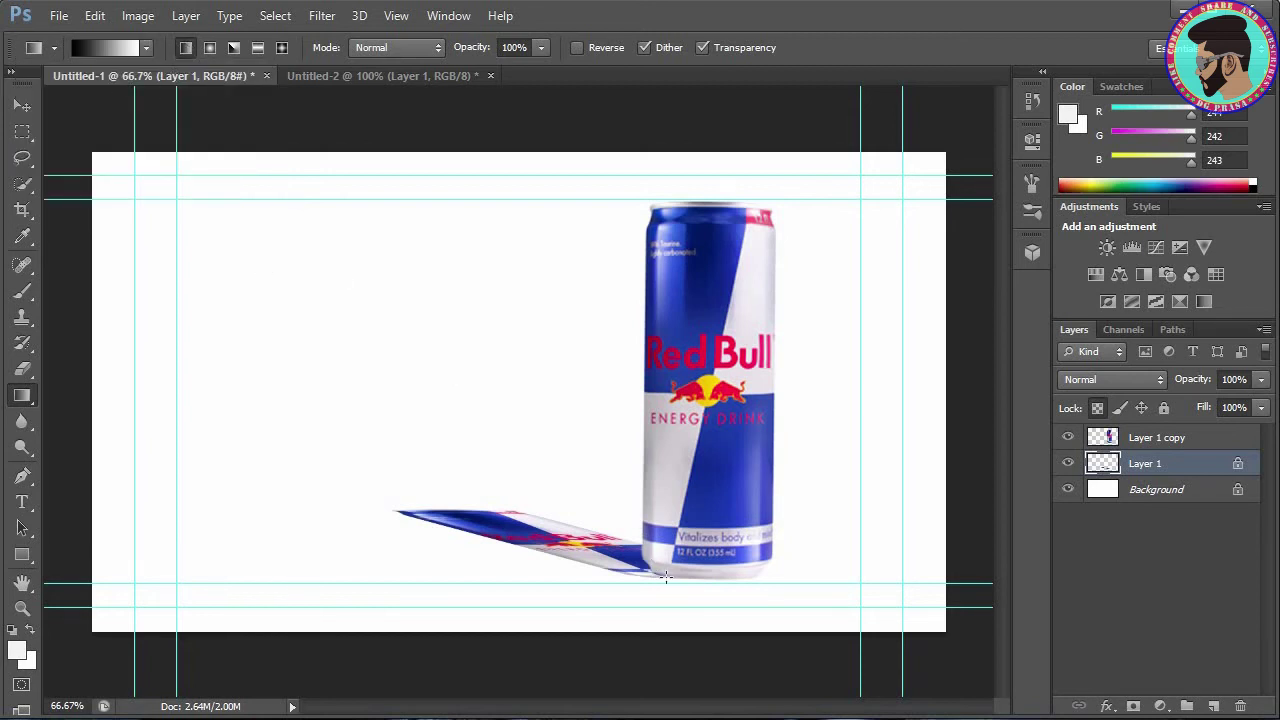
Fill the flattened can with a gradient fading leftward from its base, then unlock transparency.
drag(672, 578, 478, 509)
drag(478, 509, 478, 509)
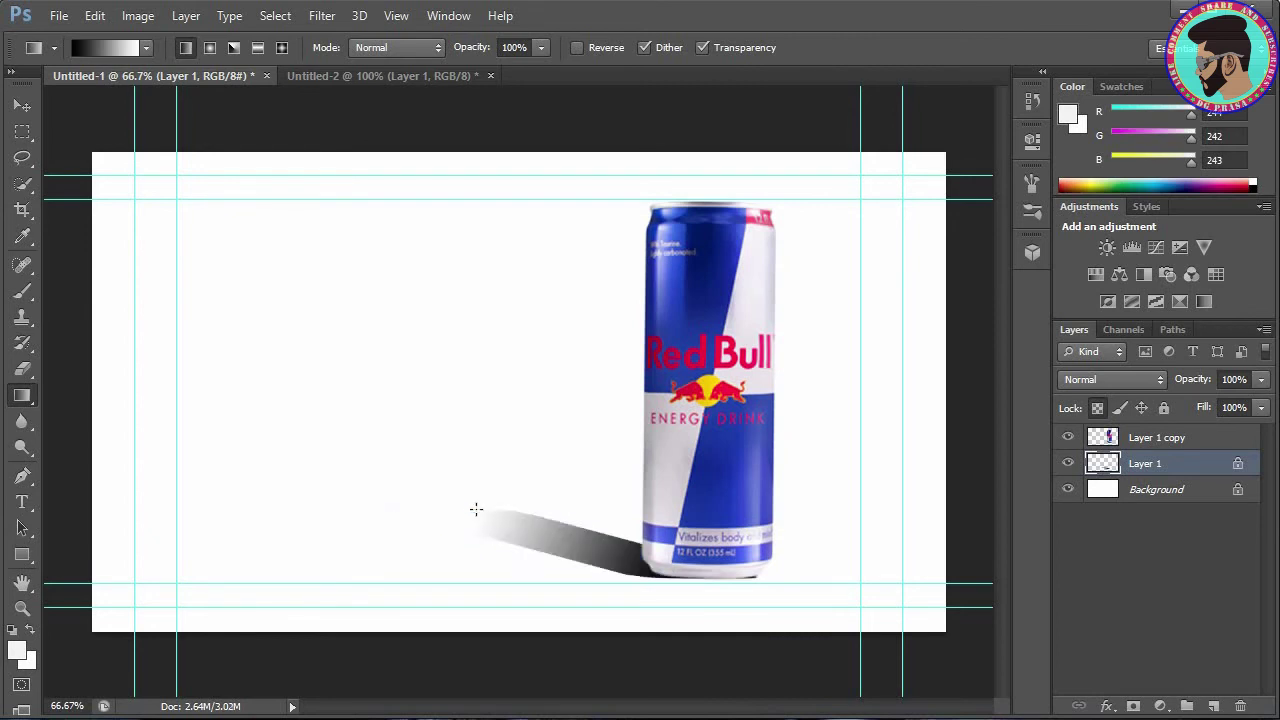
drag(695, 577, 423, 490)
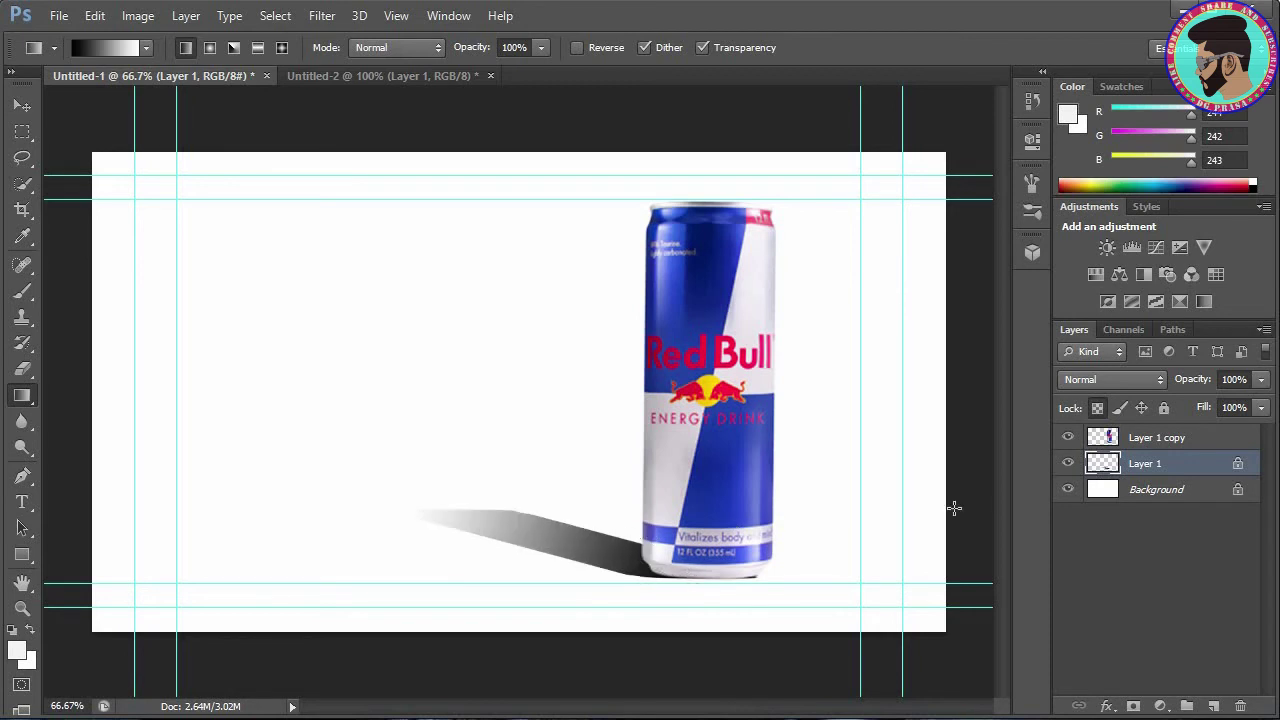
click(1098, 409)
click(31, 112)
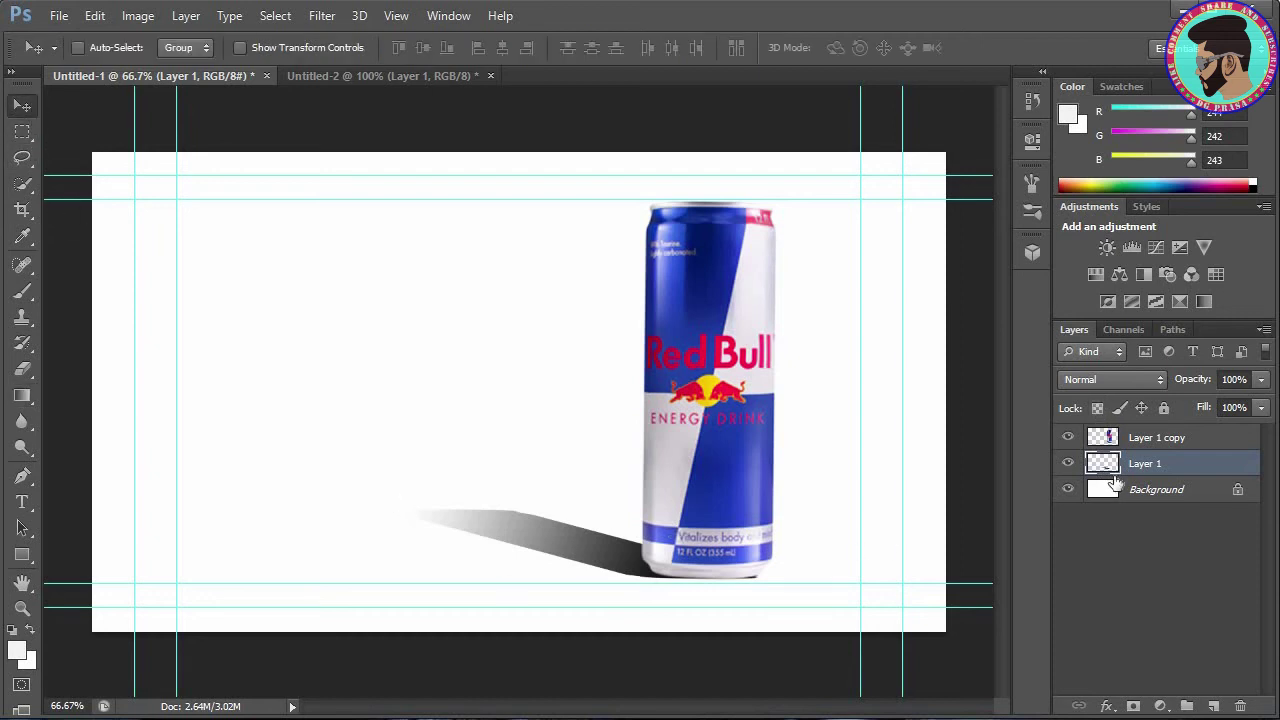
Warp the shadow's bottom-right corner inward so it tucks under the can's base.
key(ctrl+t)
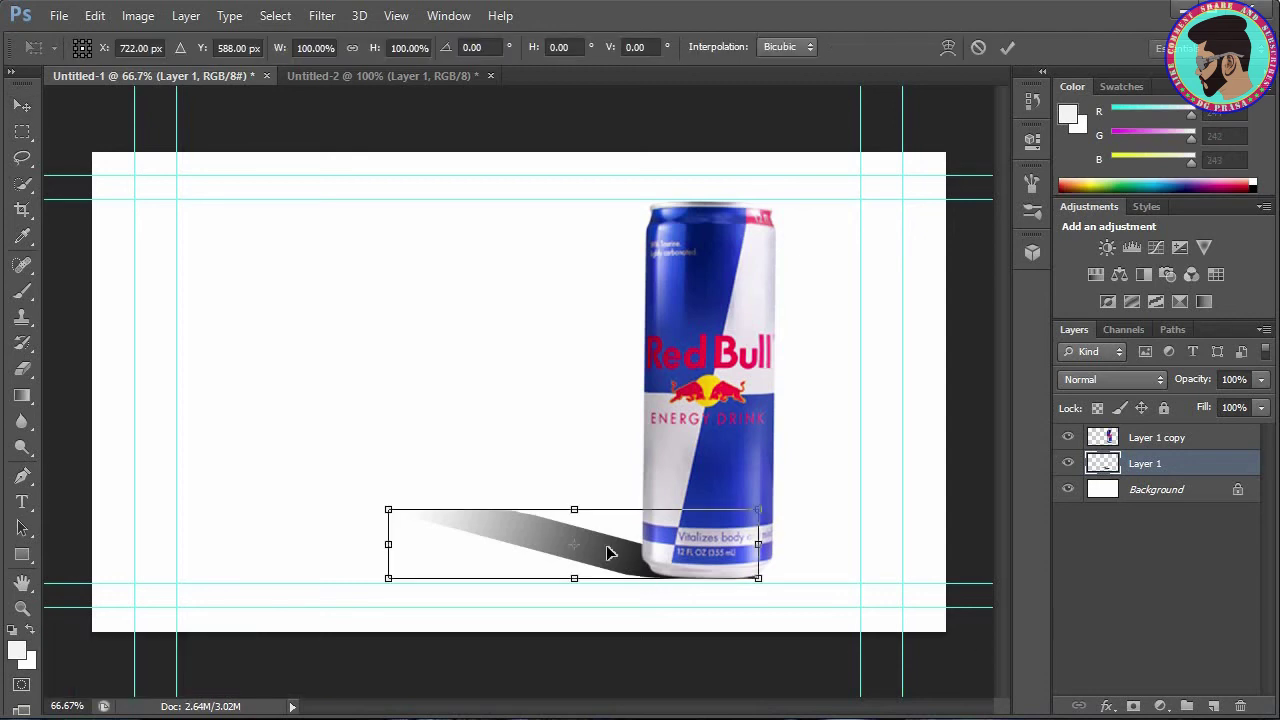
right_click(605, 552)
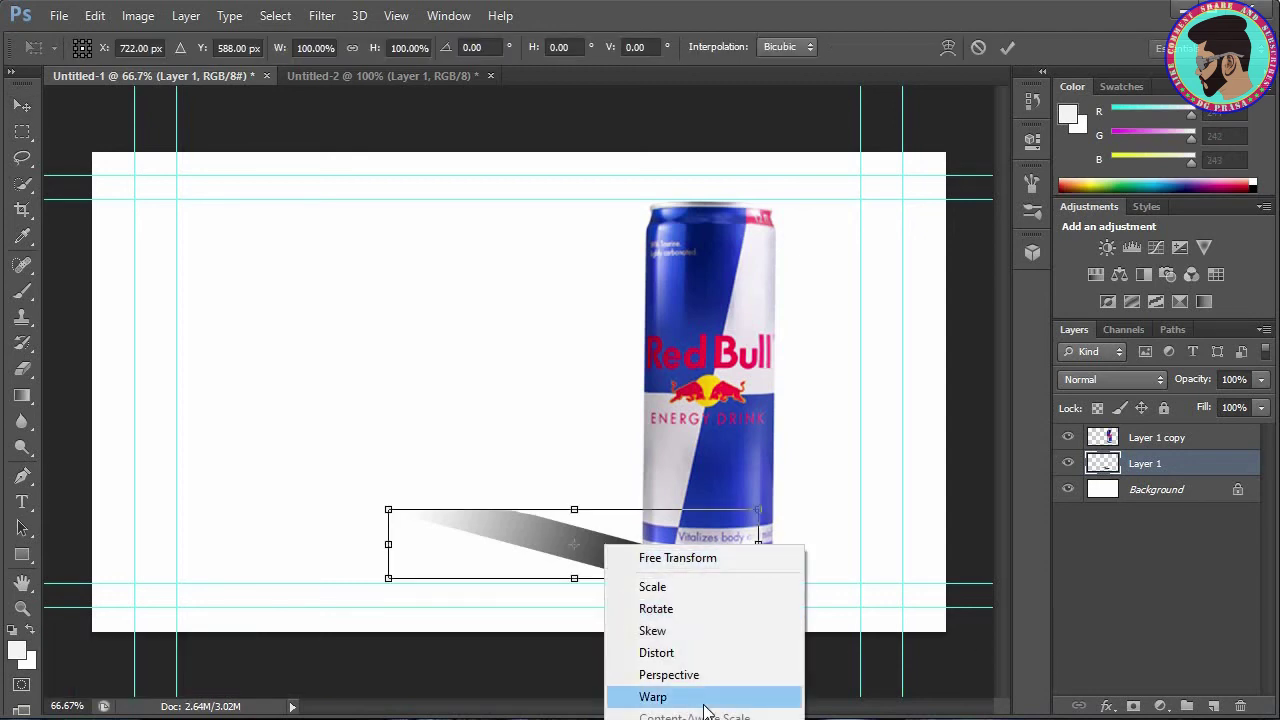
click(640, 694)
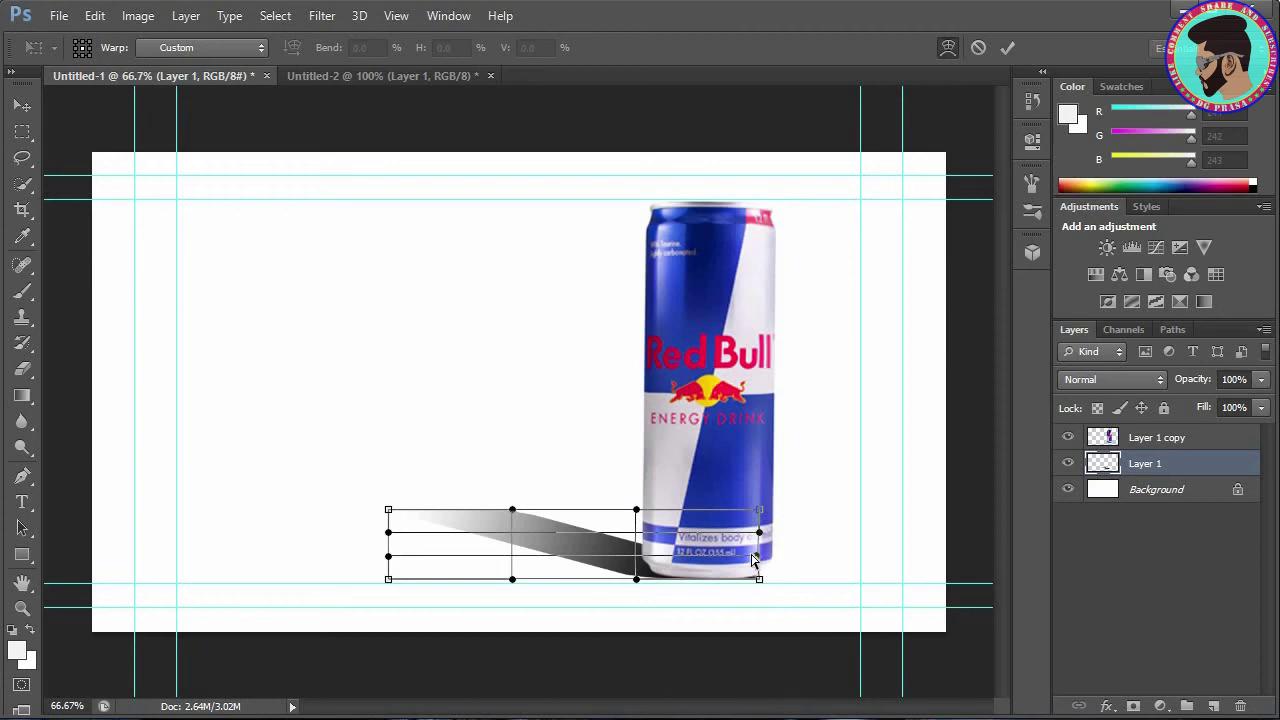
drag(759, 579, 752, 577)
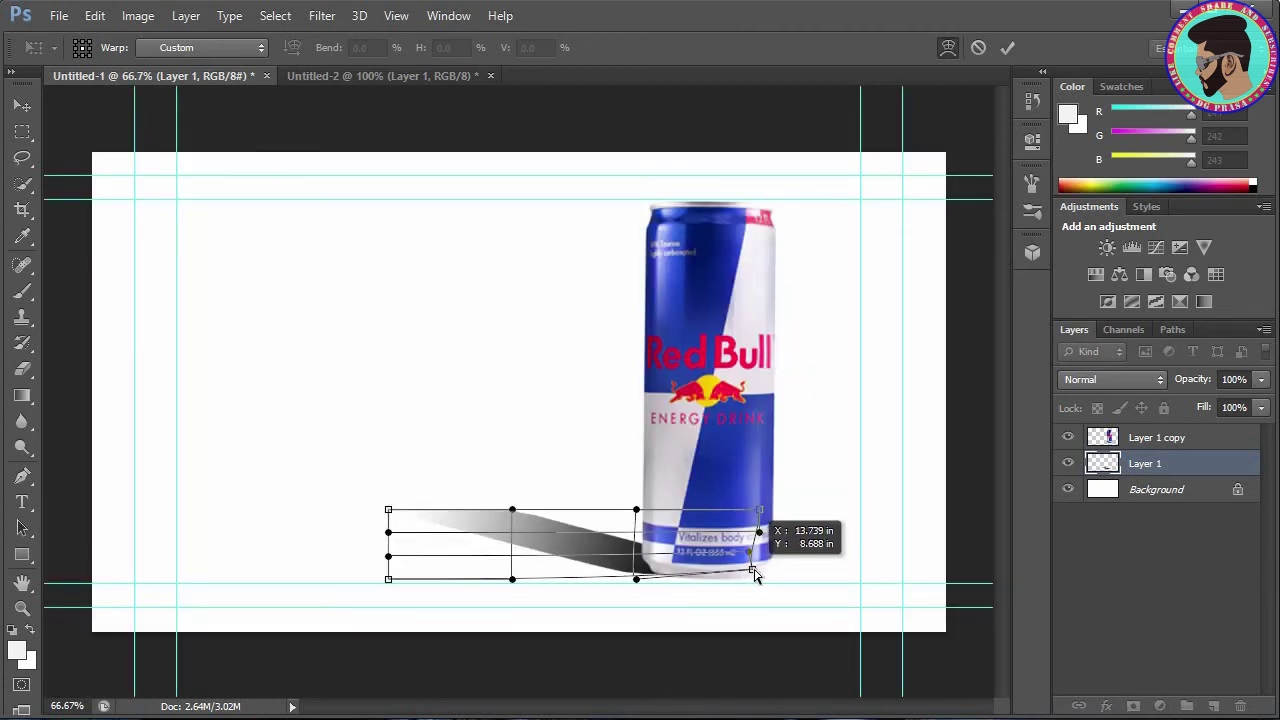
drag(752, 577, 755, 570)
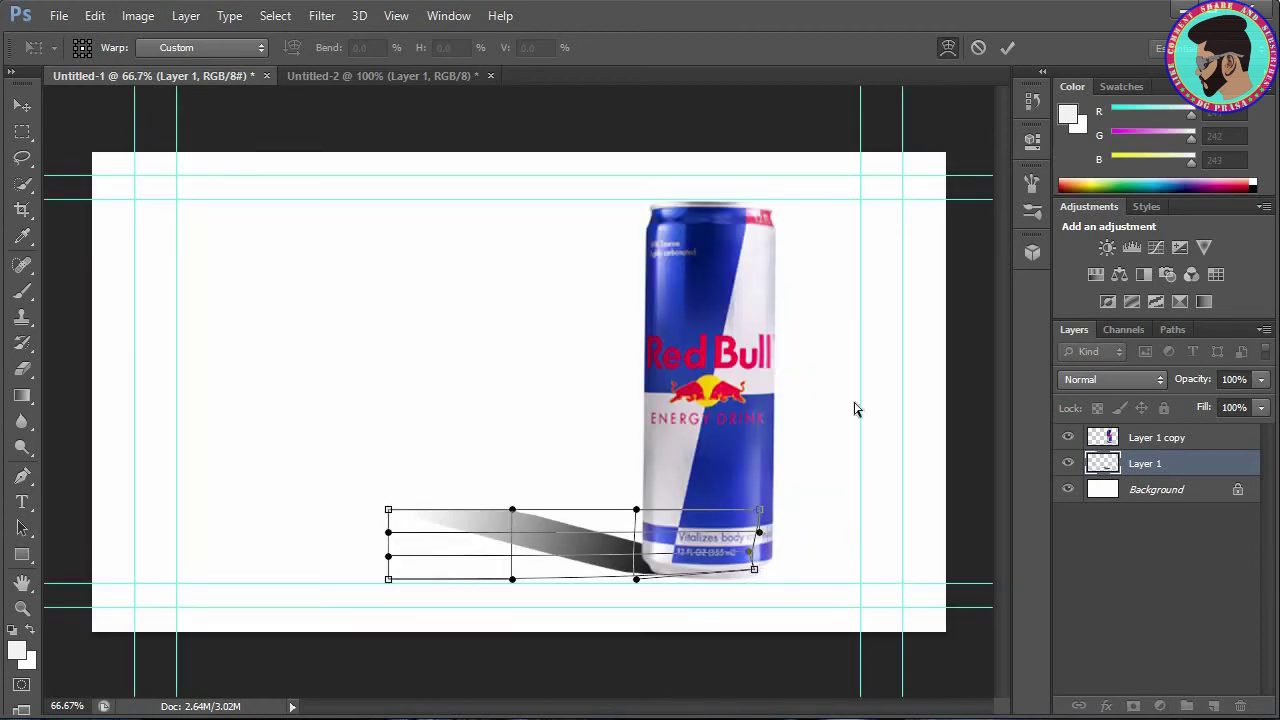
click(1019, 51)
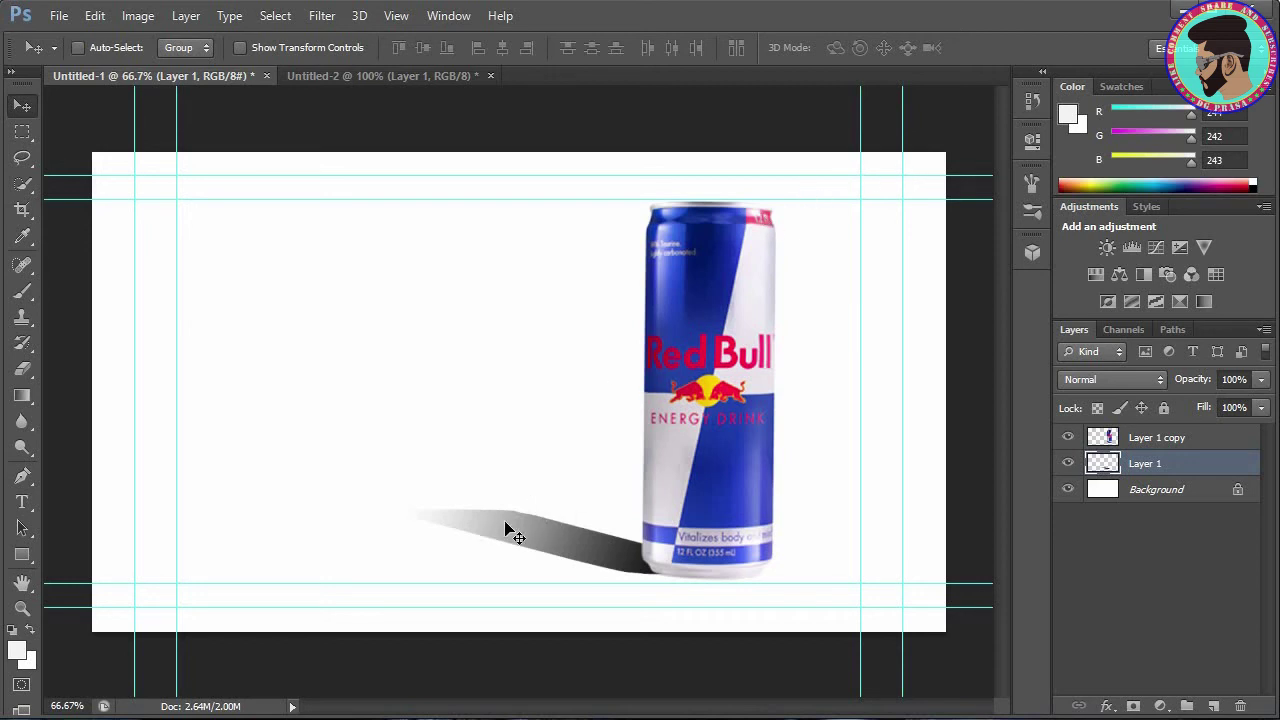
Apply a 5.0-pixel Gaussian Blur to the shadow and convert Layer 1 to a smart object.
click(342, 17)
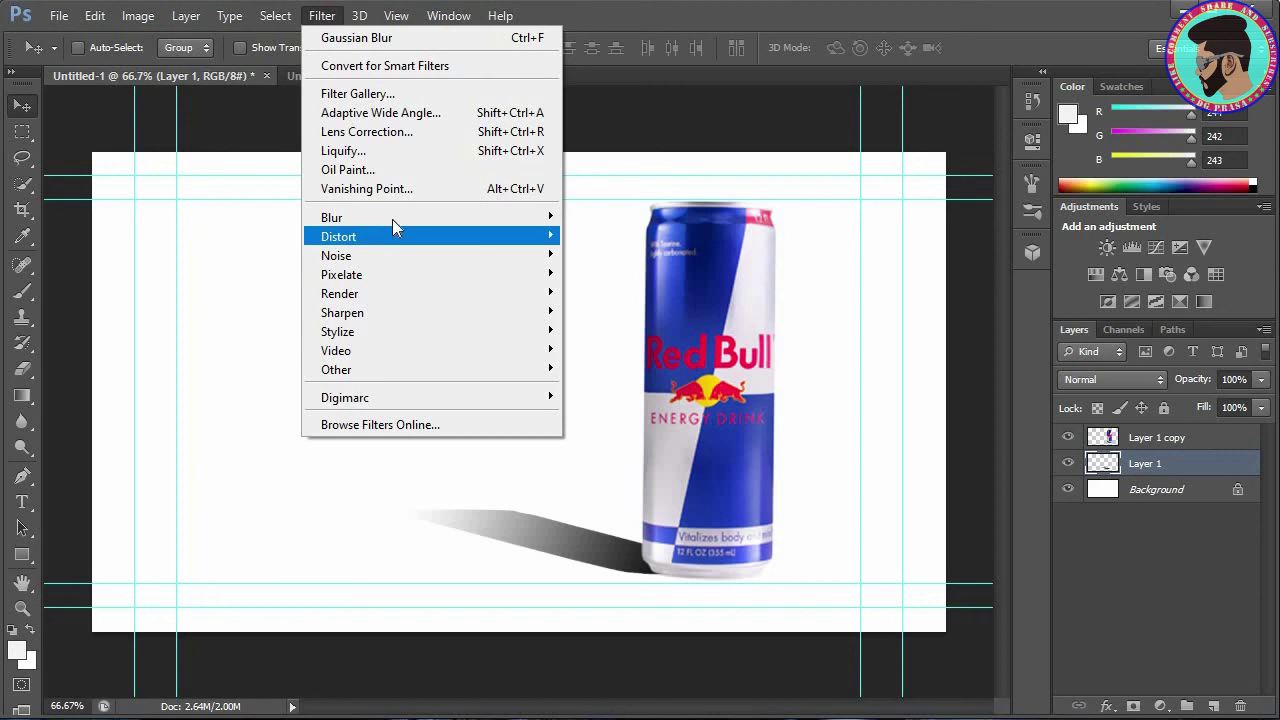
mouse_move(331, 217)
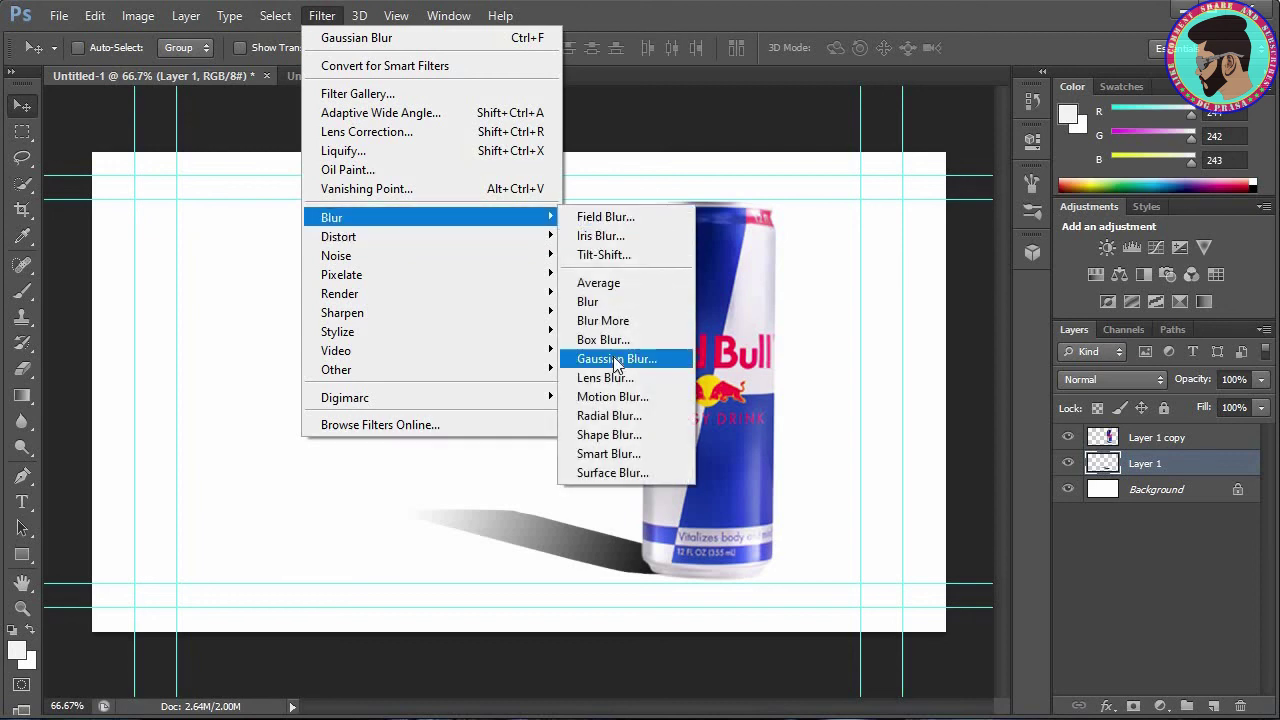
click(616, 359)
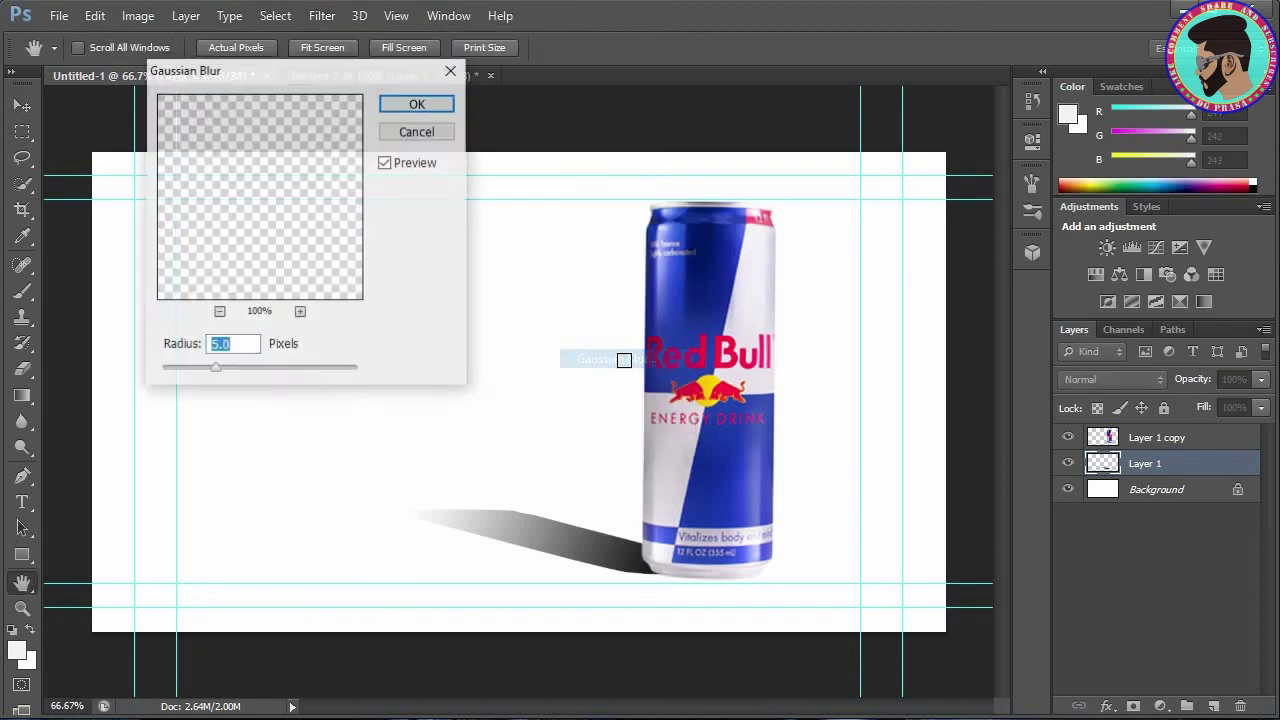
click(416, 104)
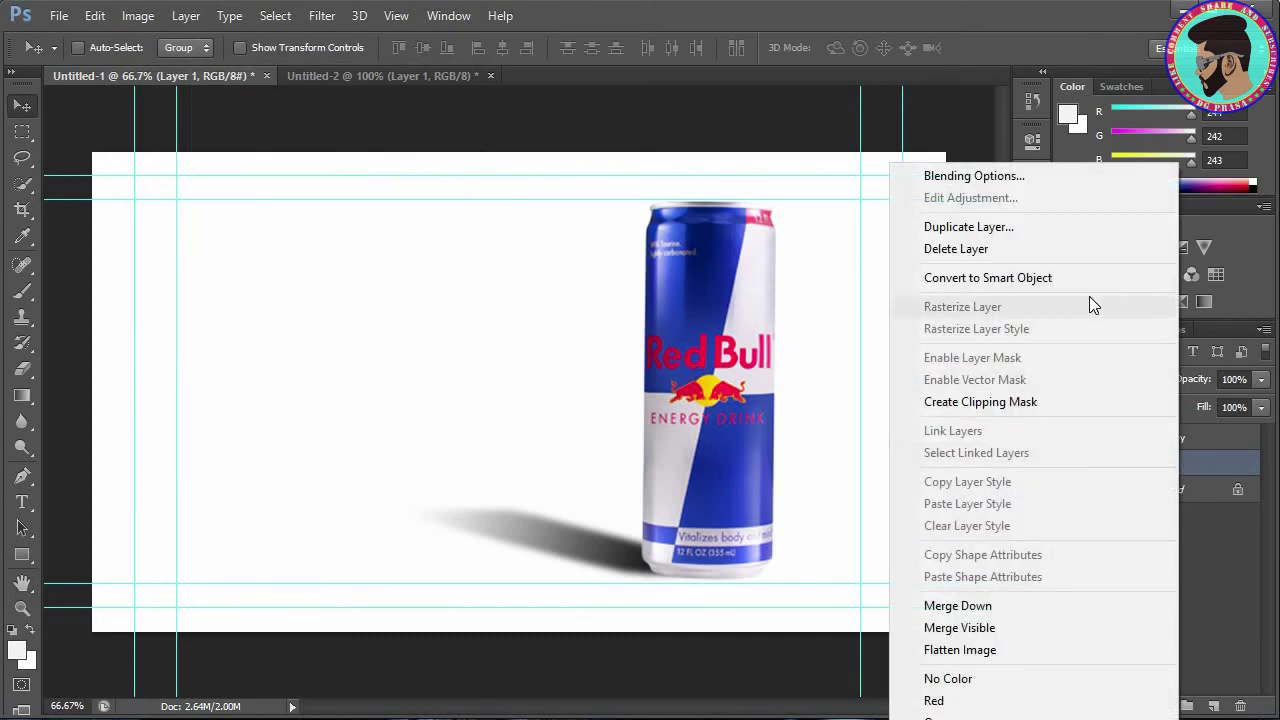
click(1089, 280)
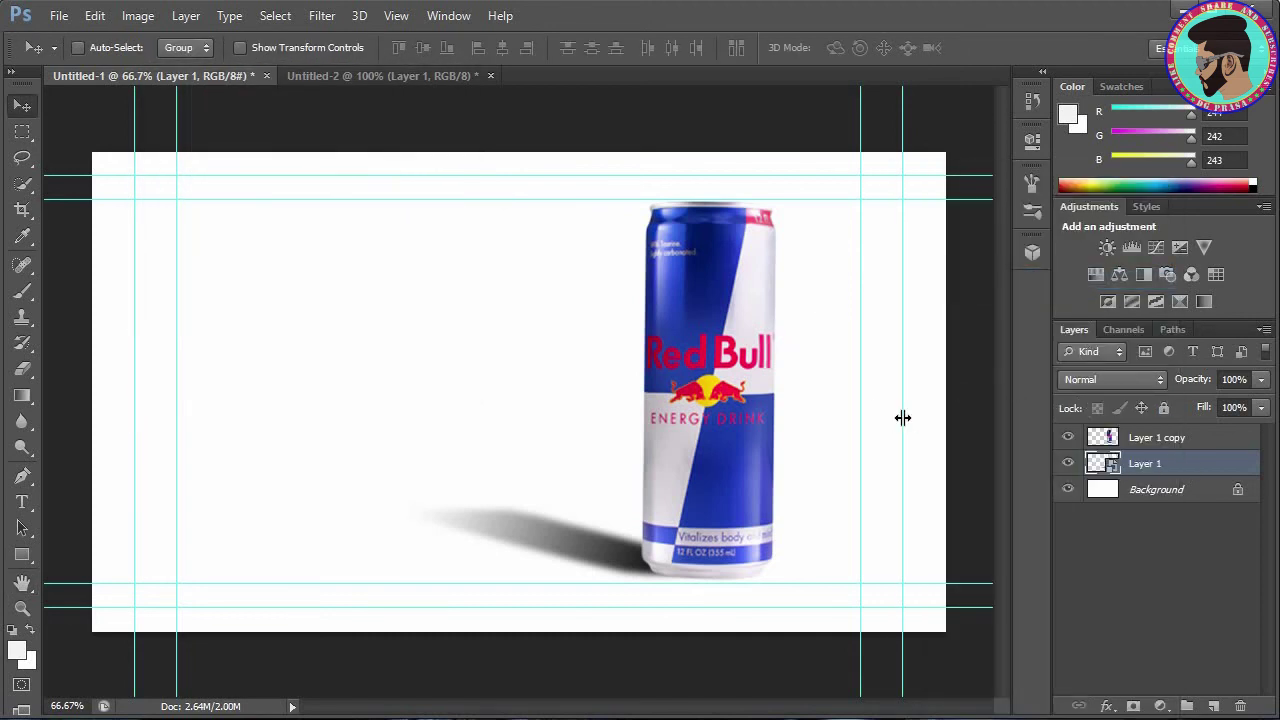
Add a 20-pixel Gaussian Blur smart filter to the shadow layer.
click(318, 16)
mouse_move(331, 217)
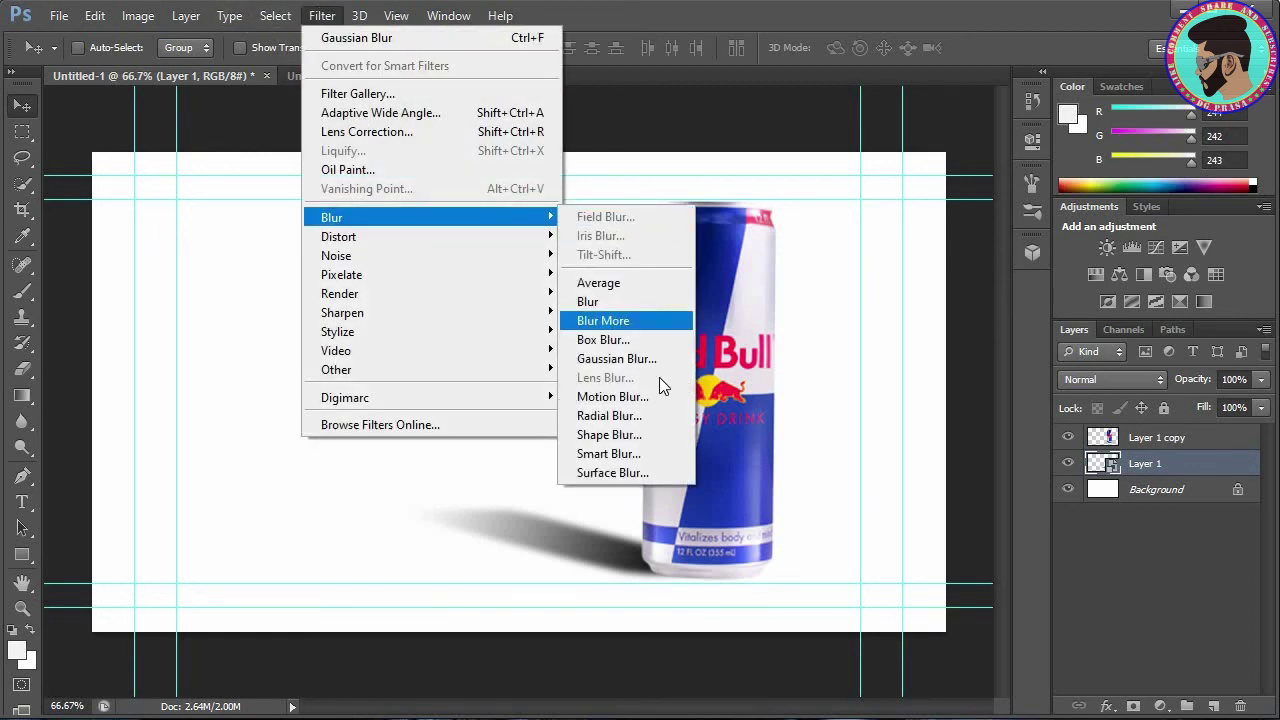
click(657, 359)
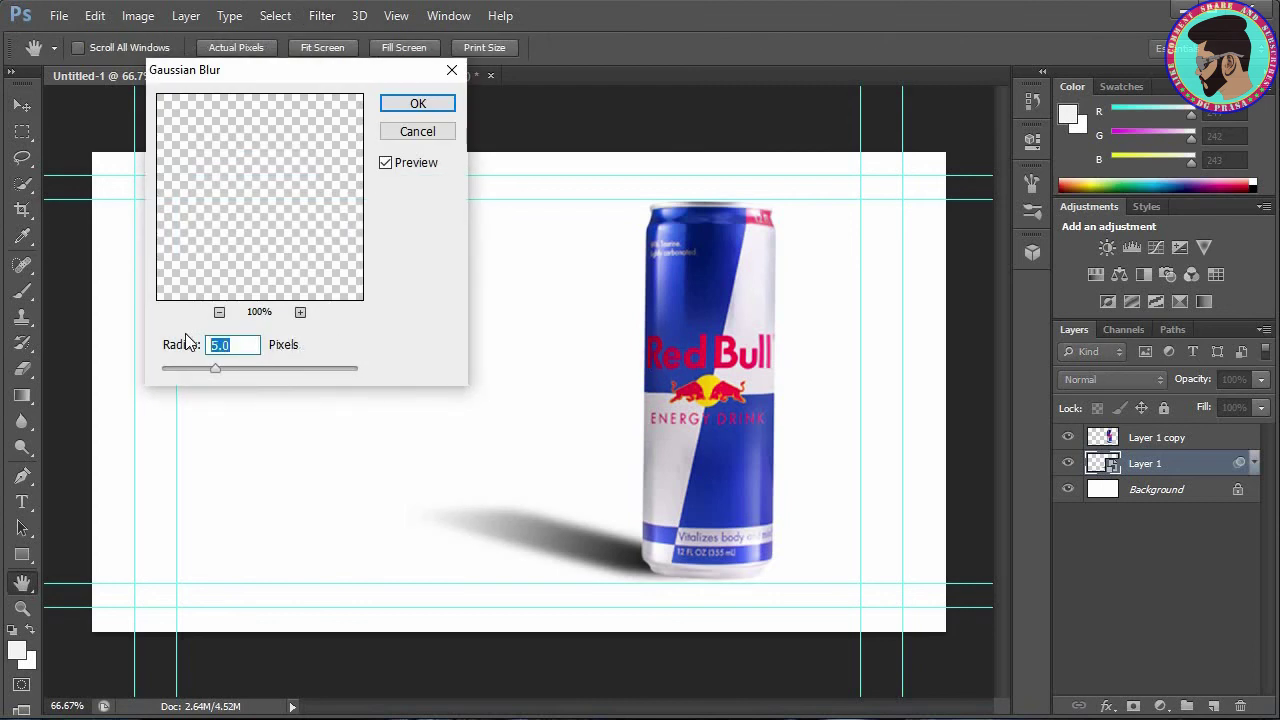
text(20)
key(Return)
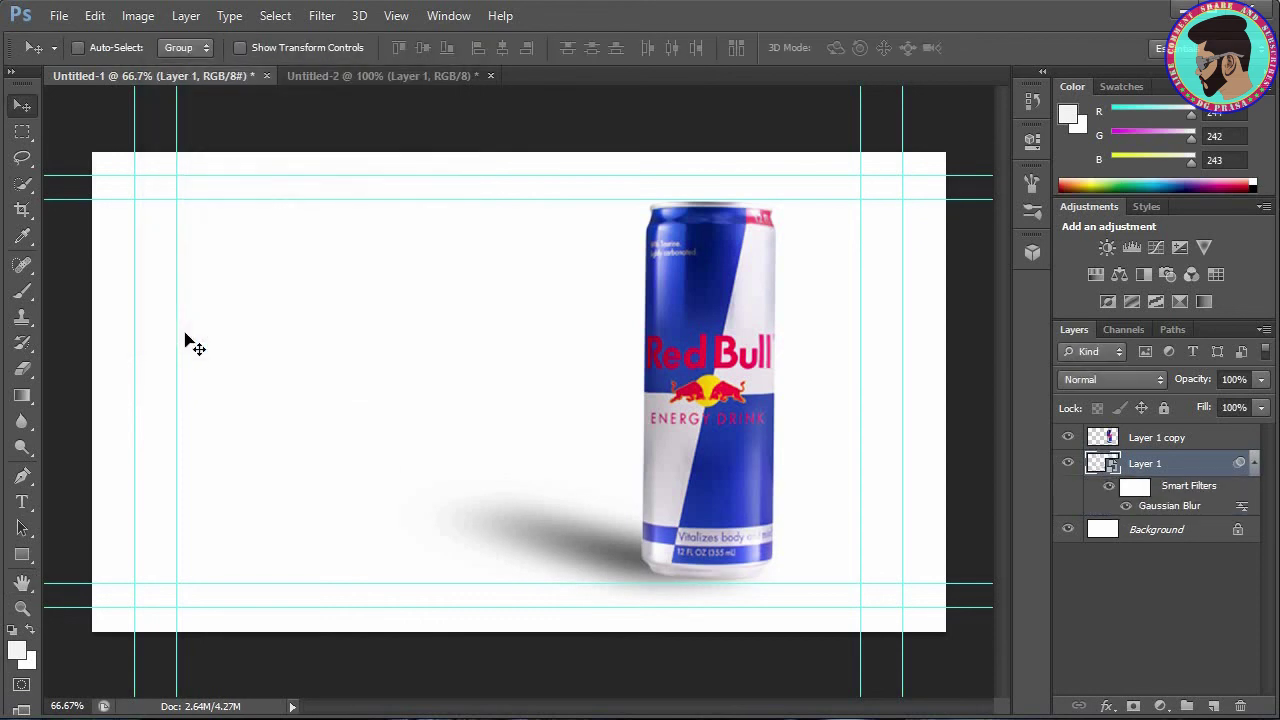